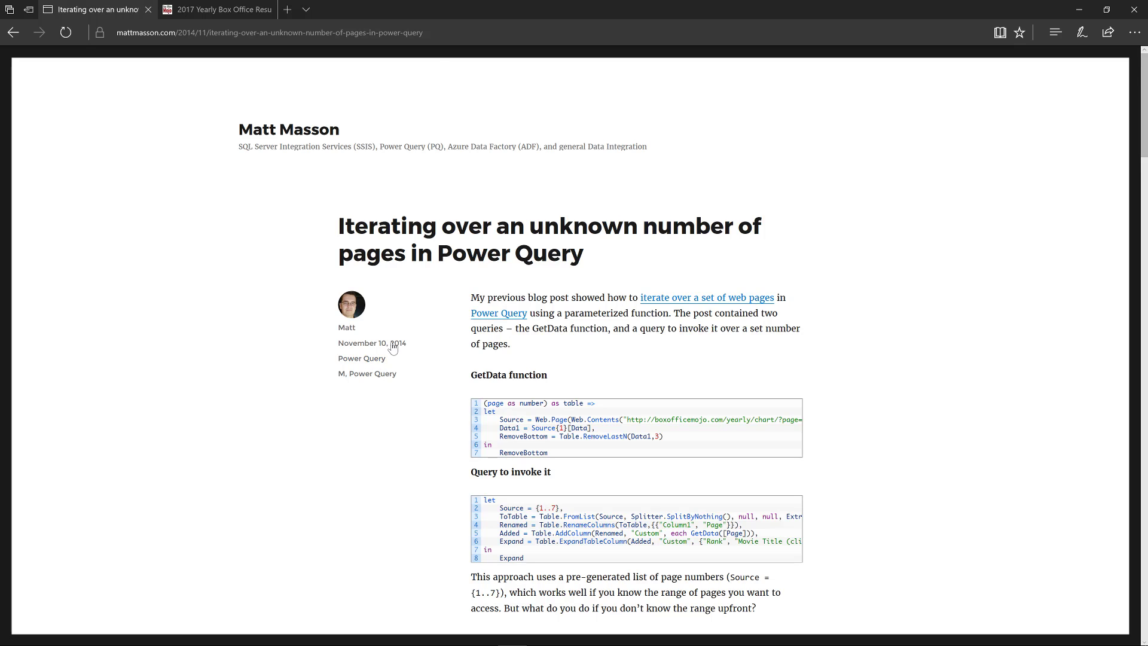
# - Open the Box Office Mojo yearly chart and load page 1 by setting the address's page parameter to 1
pyautogui.click(207, 8)
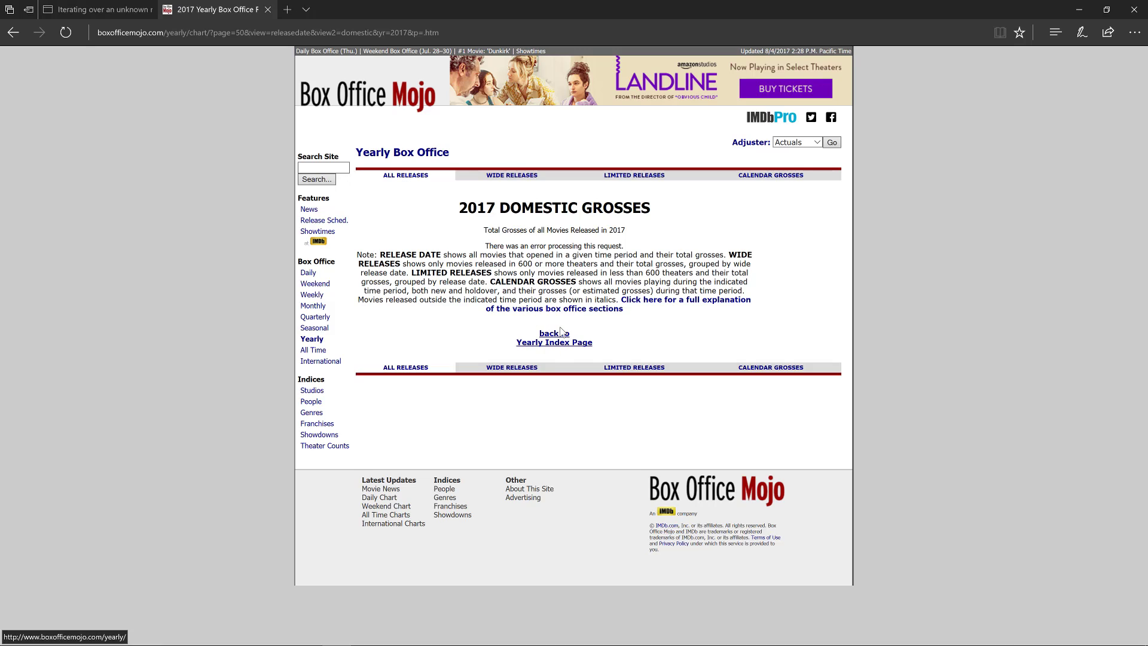
pyautogui.click(265, 33)
pyautogui.click(481, 60)
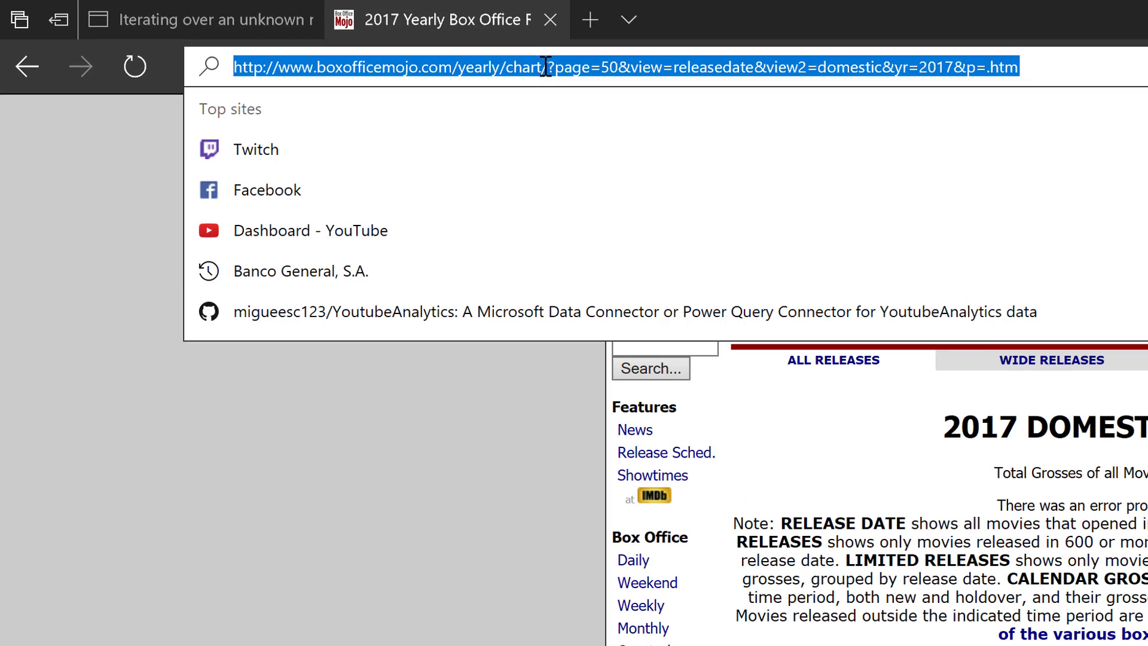
pyautogui.click(490, 59)
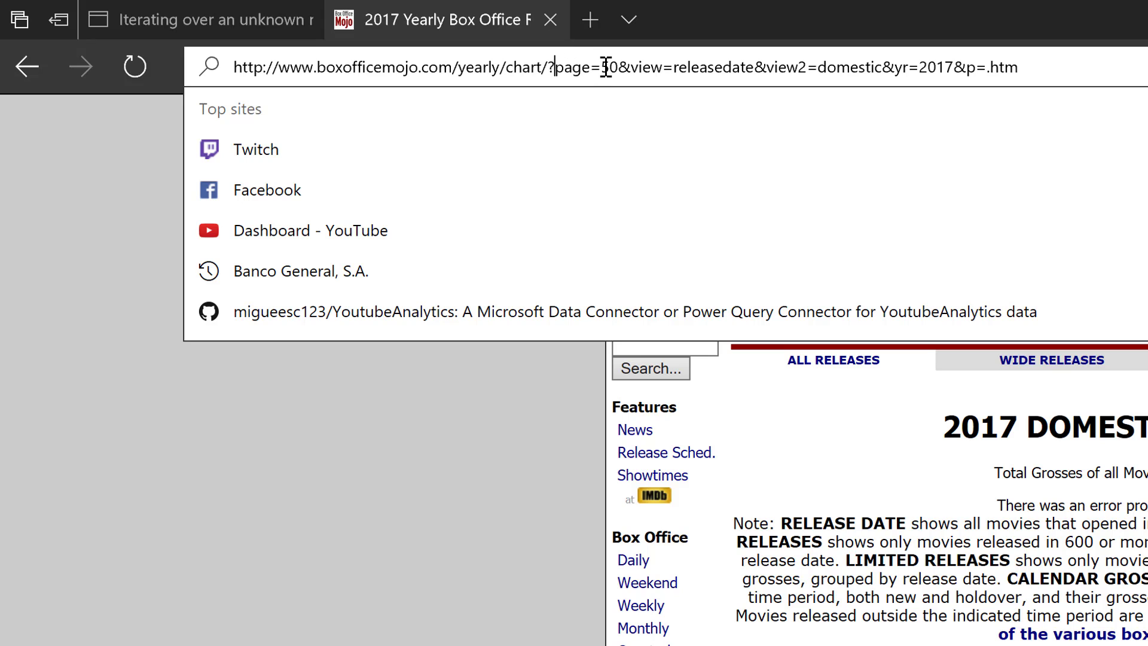
pyautogui.click(605, 67)
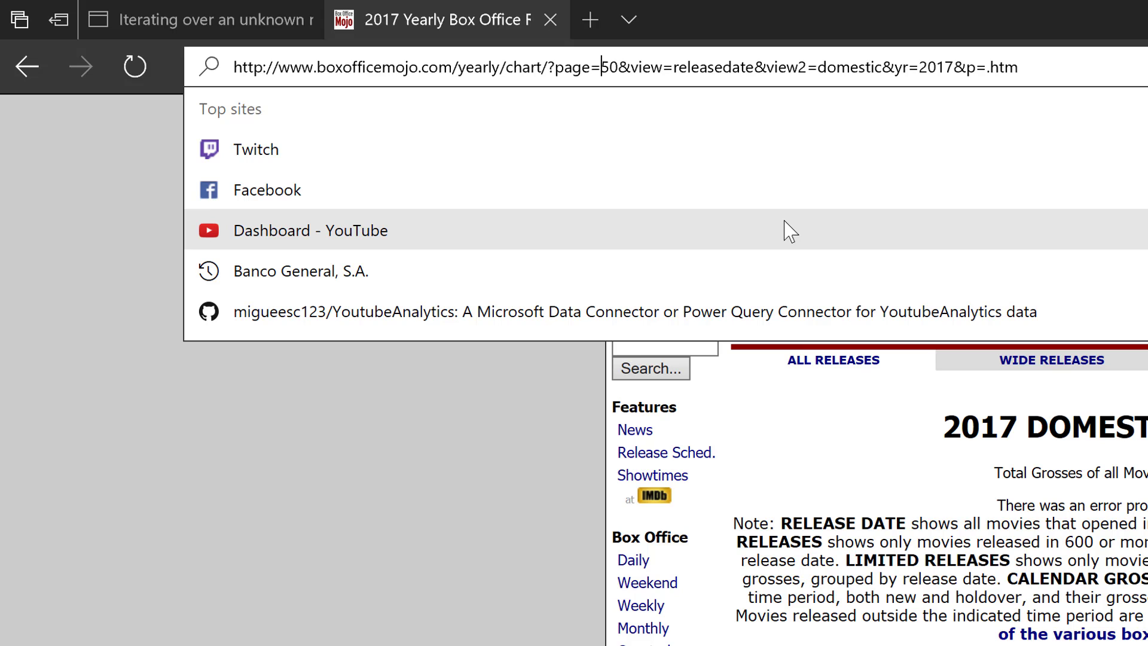
pyautogui.press('Delete')
pyautogui.press('Delete')
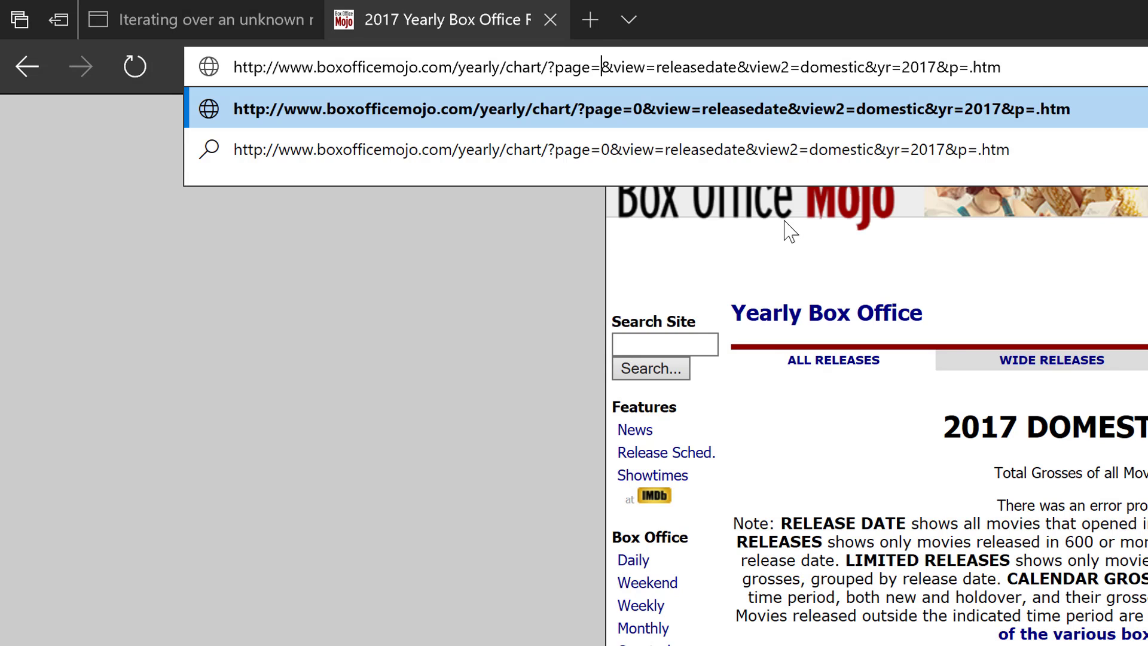
pyautogui.write('1')
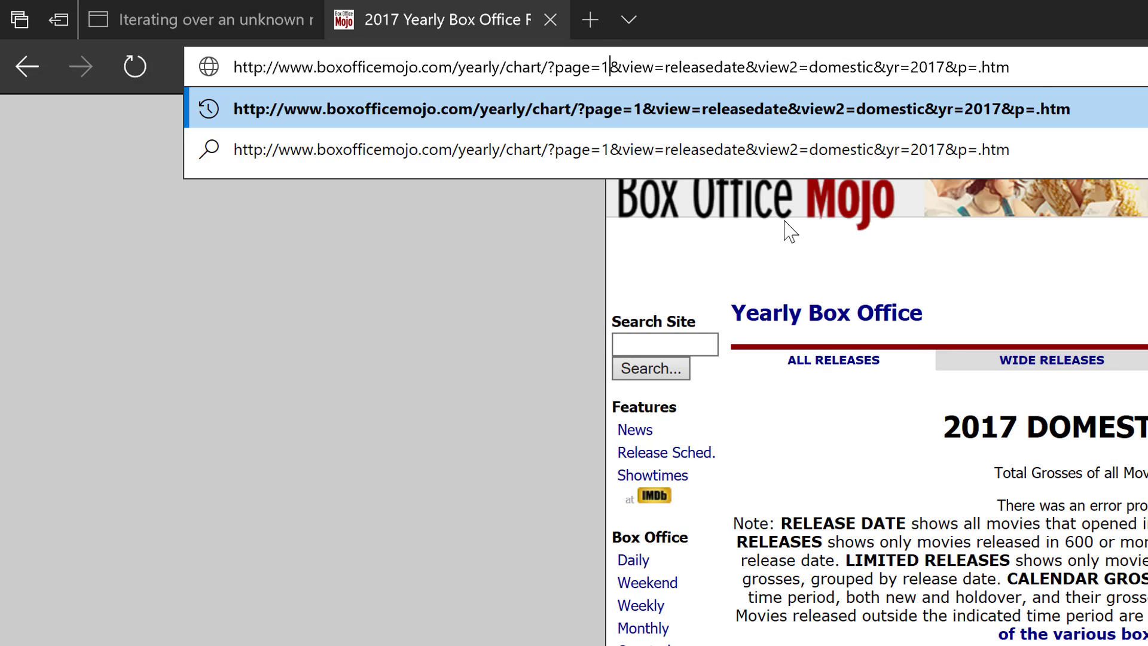
pyautogui.press('Left')
pyautogui.press('Left')
pyautogui.press('Left')
pyautogui.press('Return')
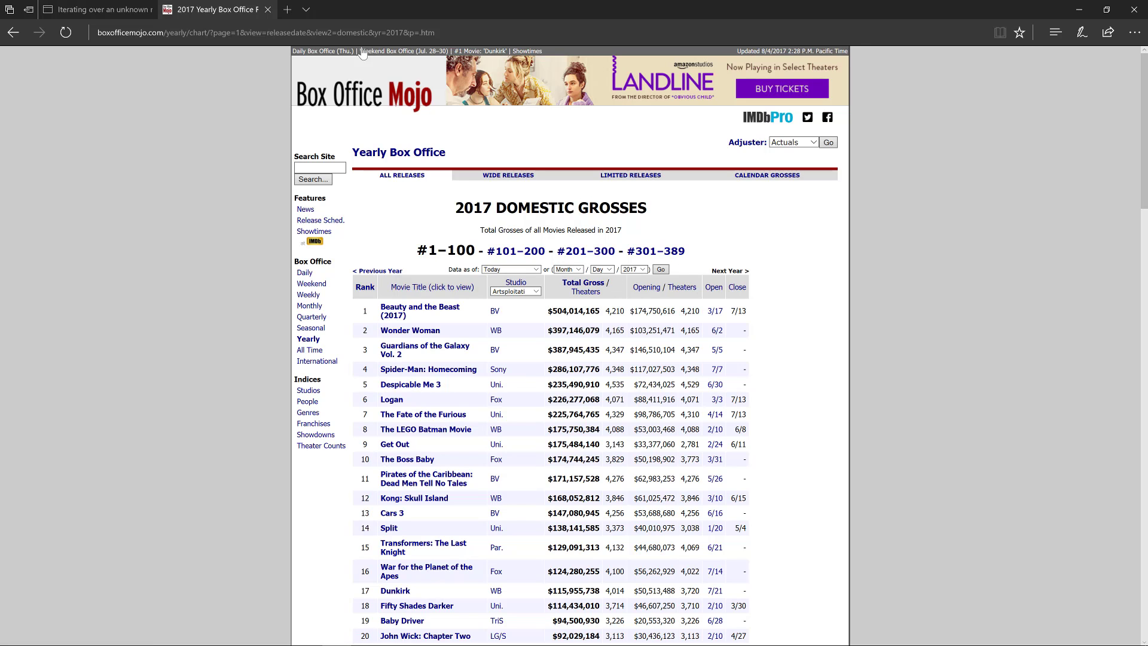
# - Load the 2016 yearly grosses by setting the yr parameter in the chart's address to 2016, and select the resulting address
pyautogui.click(408, 31)
pyautogui.click(455, 32)
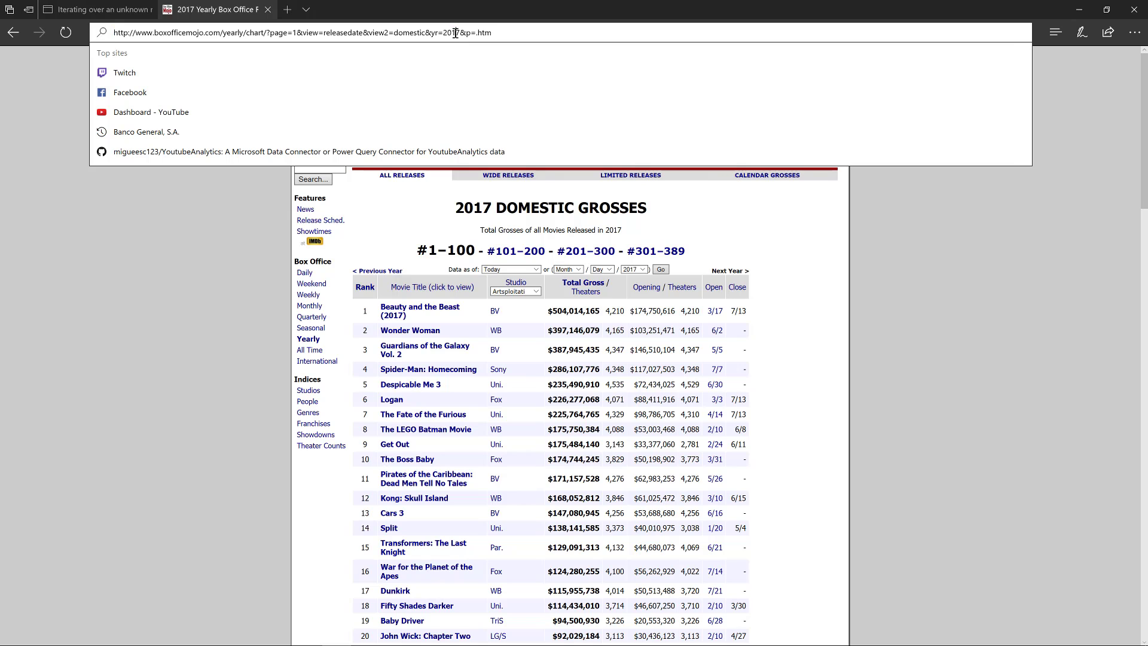
pyautogui.press('Delete')
pyautogui.write('6')
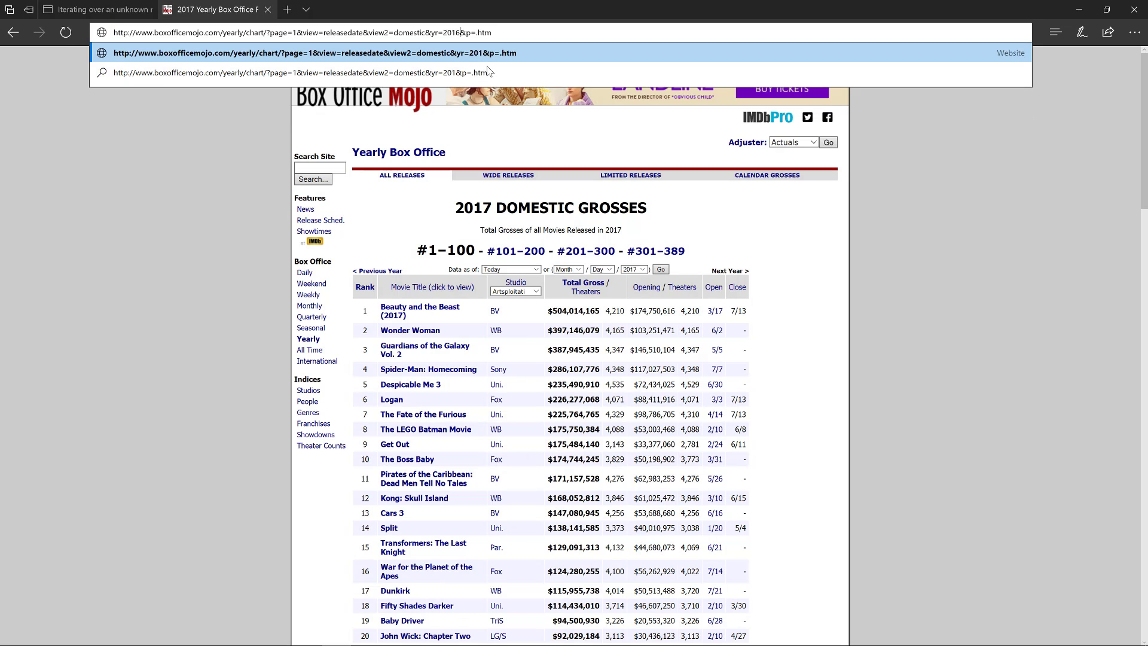
pyautogui.press('Return')
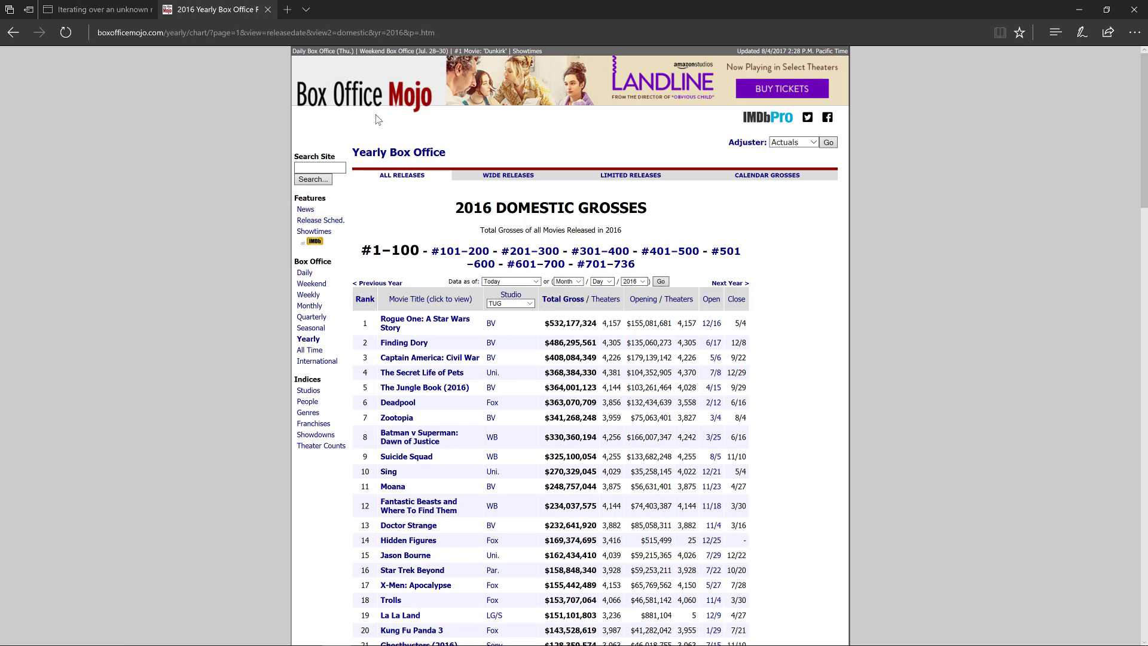
pyautogui.click(400, 32)
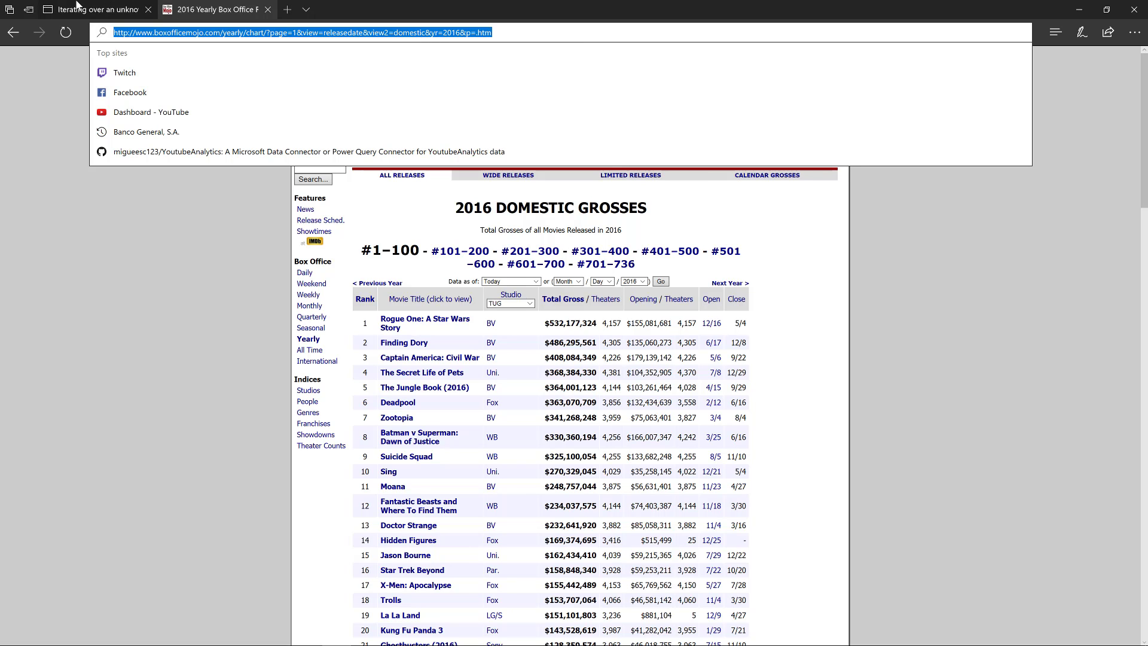
# - Examine the GetData function in the blog post, highlighting the Number.ToText(page) part of its web address
pyautogui.click(102, 9)
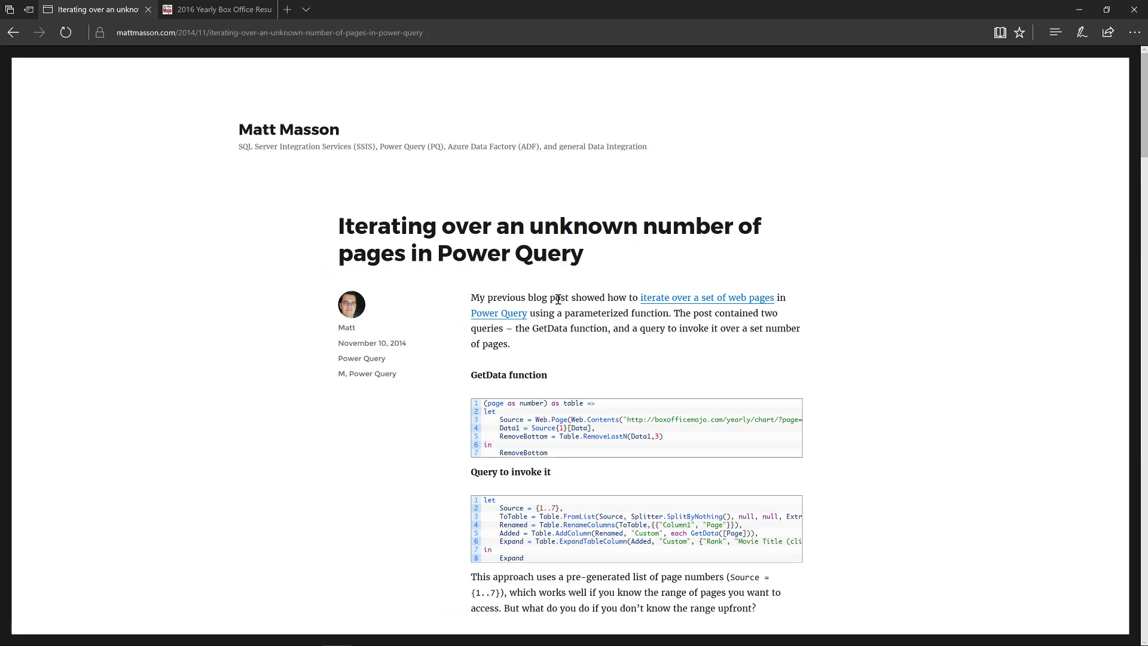
pyautogui.scroll(-2, 562, 305)
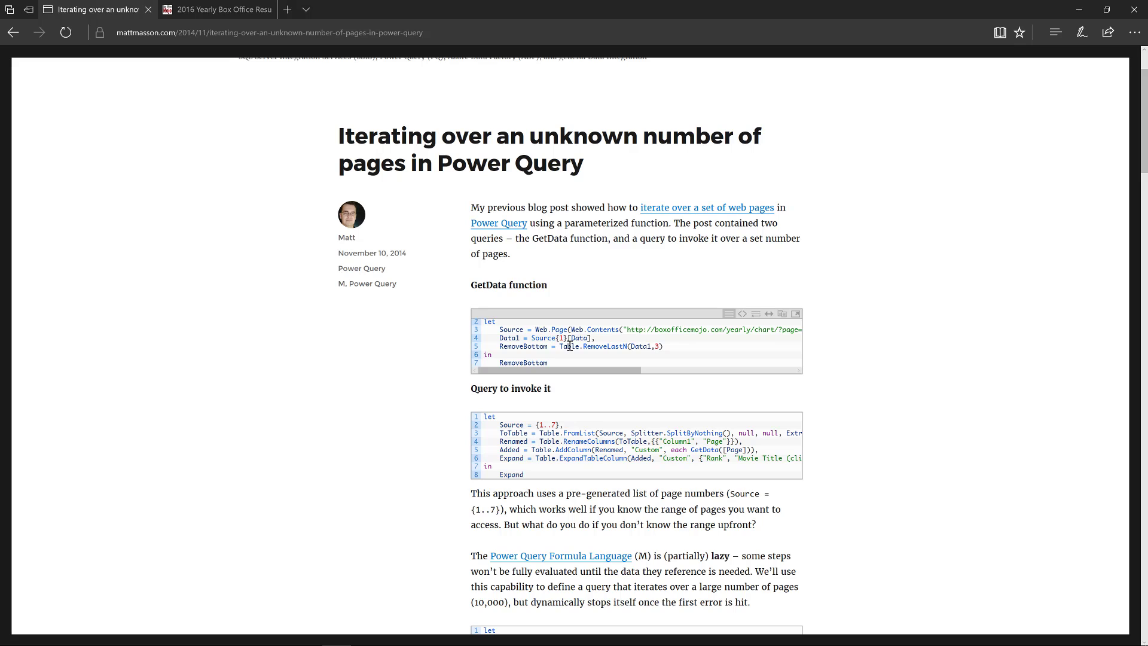
pyautogui.hscroll(3, 553, 339)
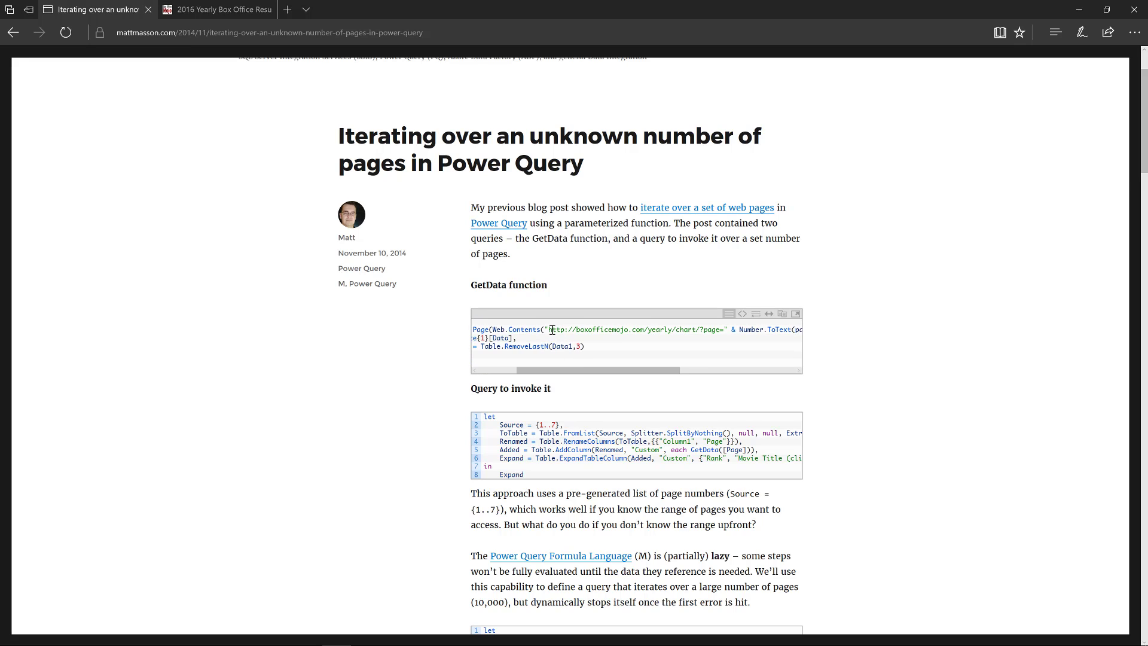
pyautogui.moveTo(572, 369); pyautogui.dragTo(651, 370)
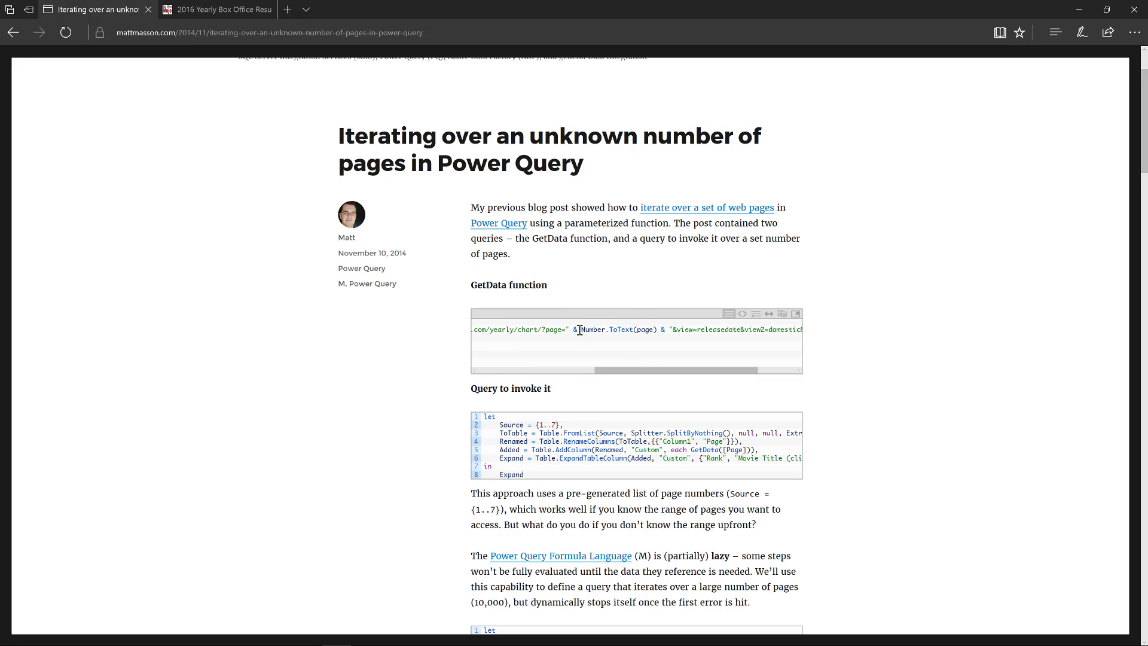
pyautogui.moveTo(580, 330); pyautogui.dragTo(657, 330)
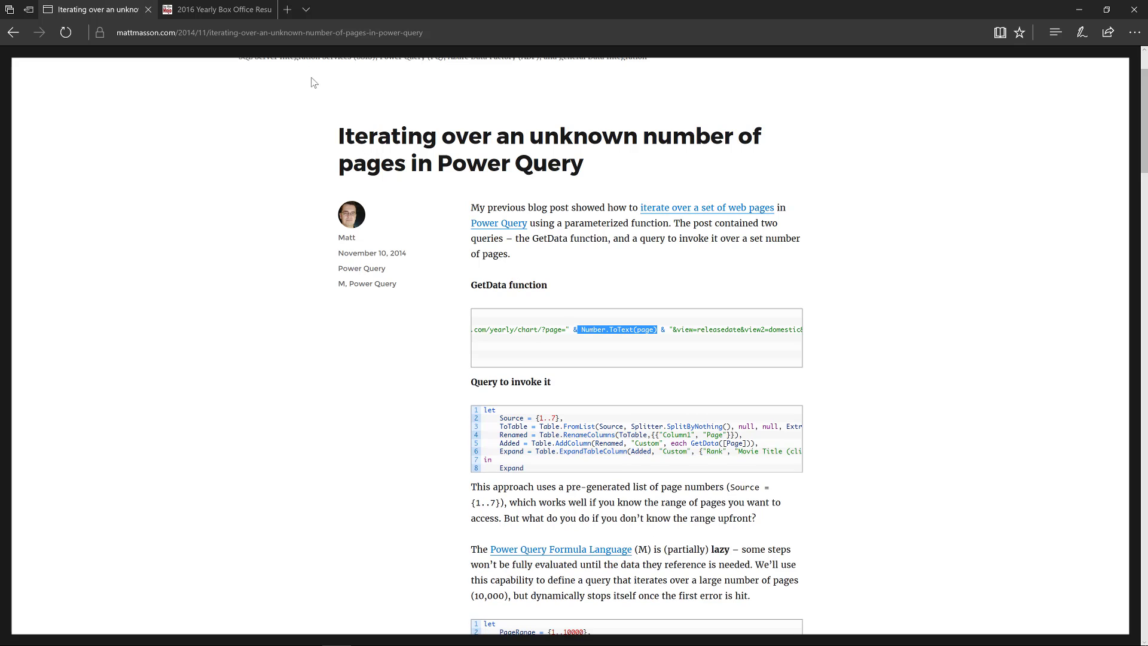
pyautogui.moveTo(699, 368)
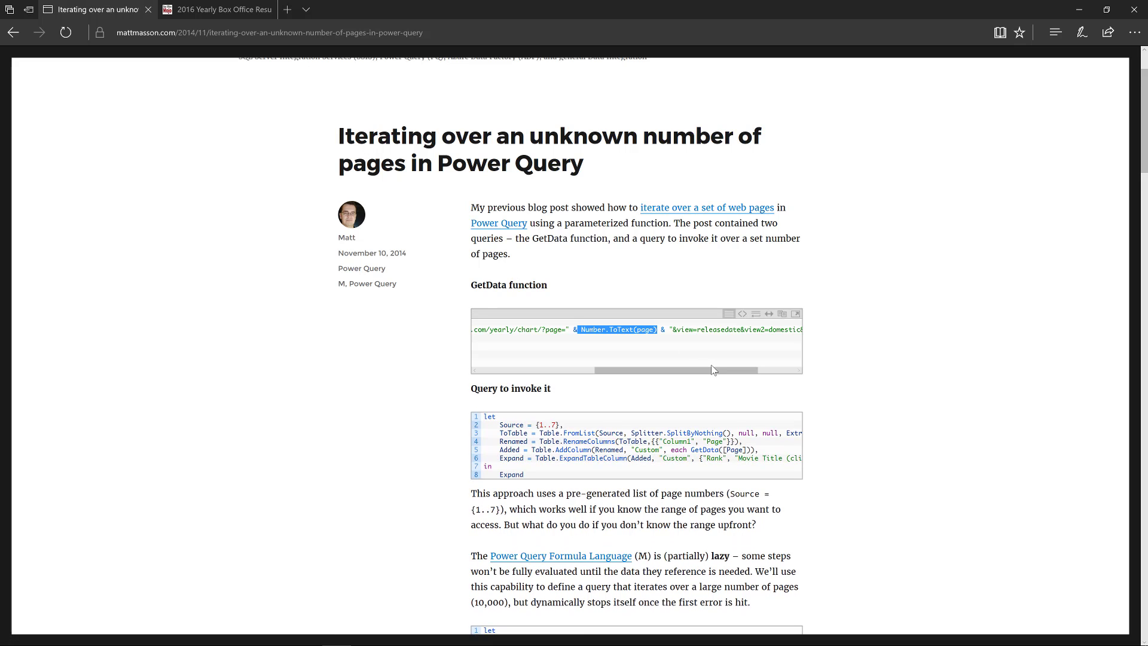
# - Read the blog post's query over an unknown number of pages, its line-by-line breakdown and the important note on lazy evaluation
pyautogui.scroll(-8, 555, 299)
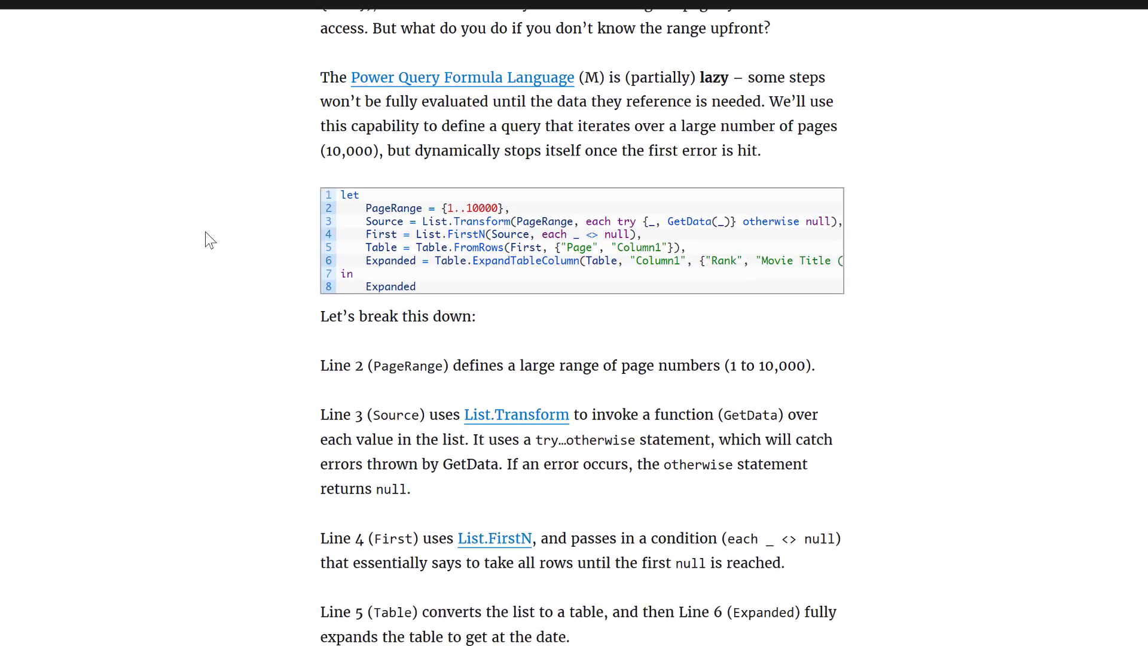
pyautogui.moveTo(408, 217)
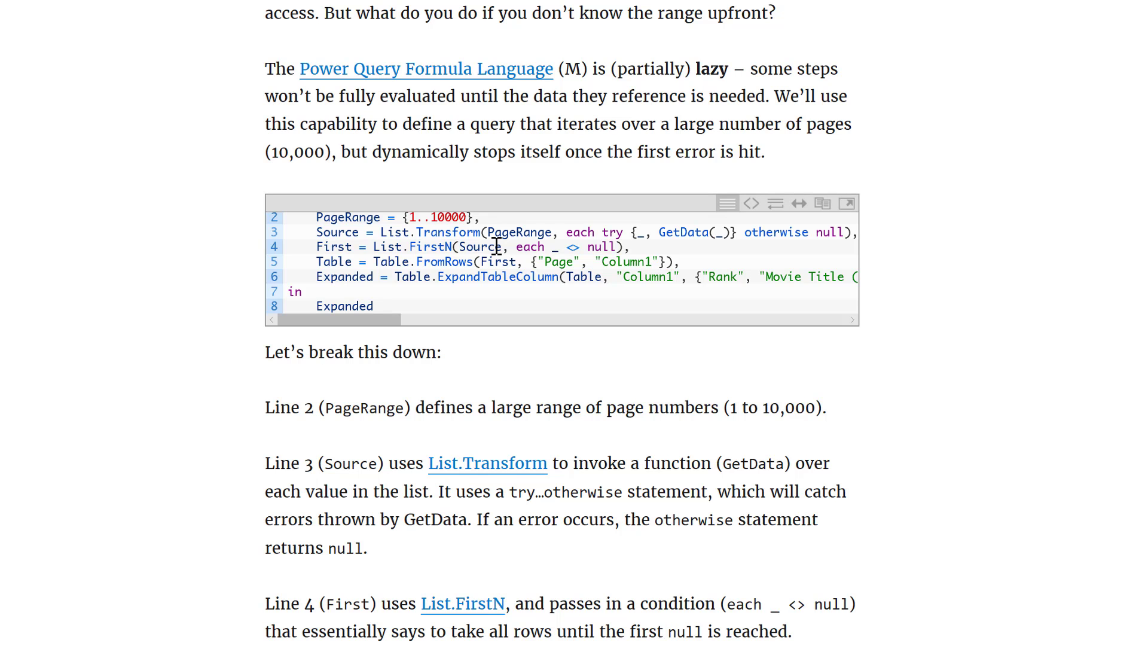
pyautogui.scroll(-5, 558, 431)
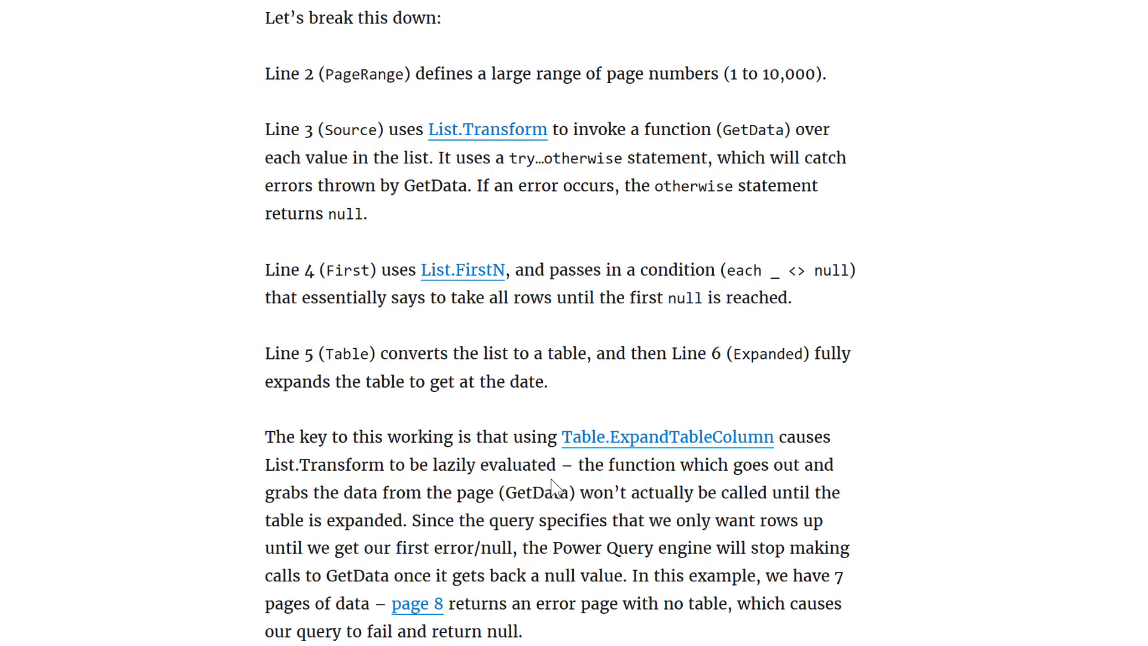
pyautogui.scroll(3, 556, 487)
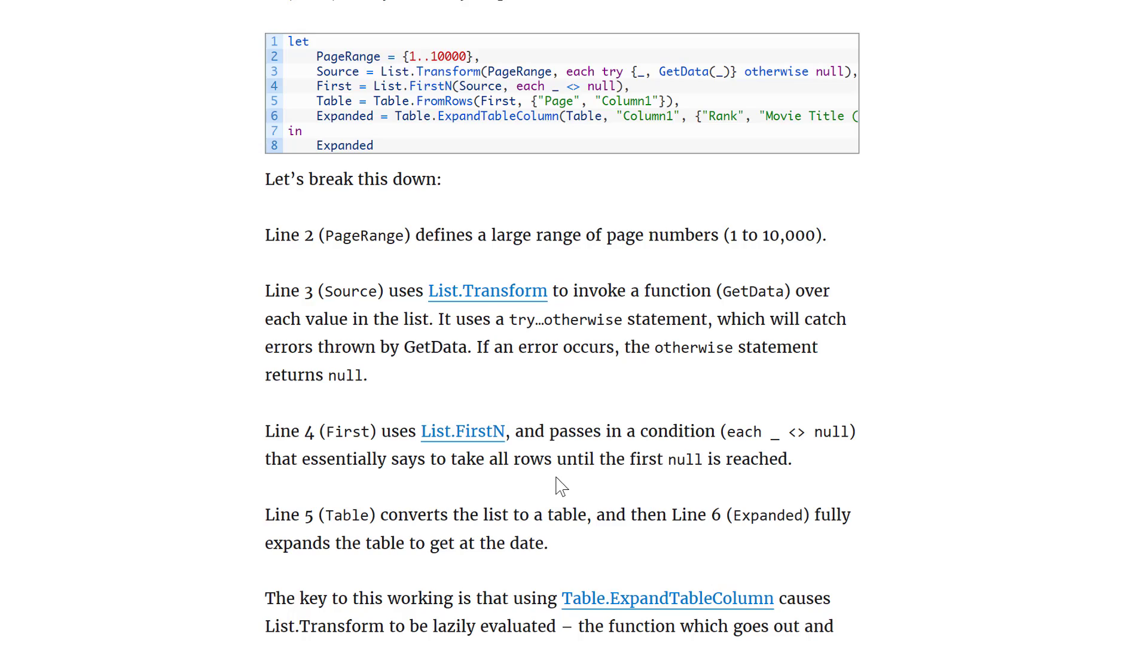
pyautogui.scroll(-5, 592, 527)
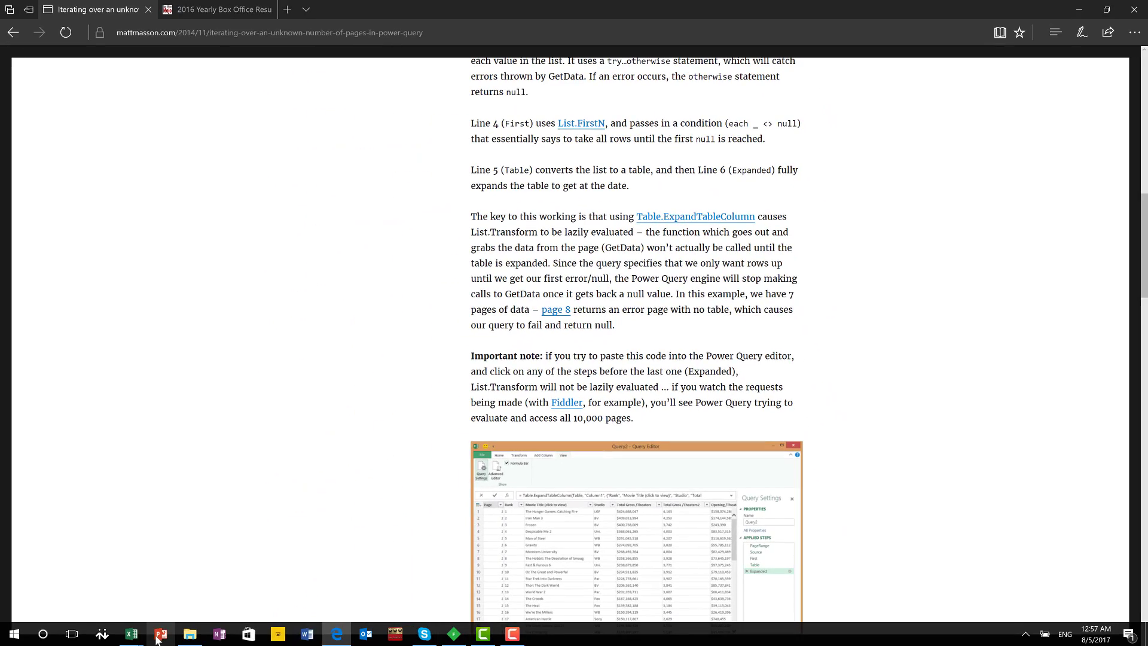
# - Switch to the Query Editor window in Excel and rename Query1 to Matt2014
pyautogui.moveTo(138, 640)
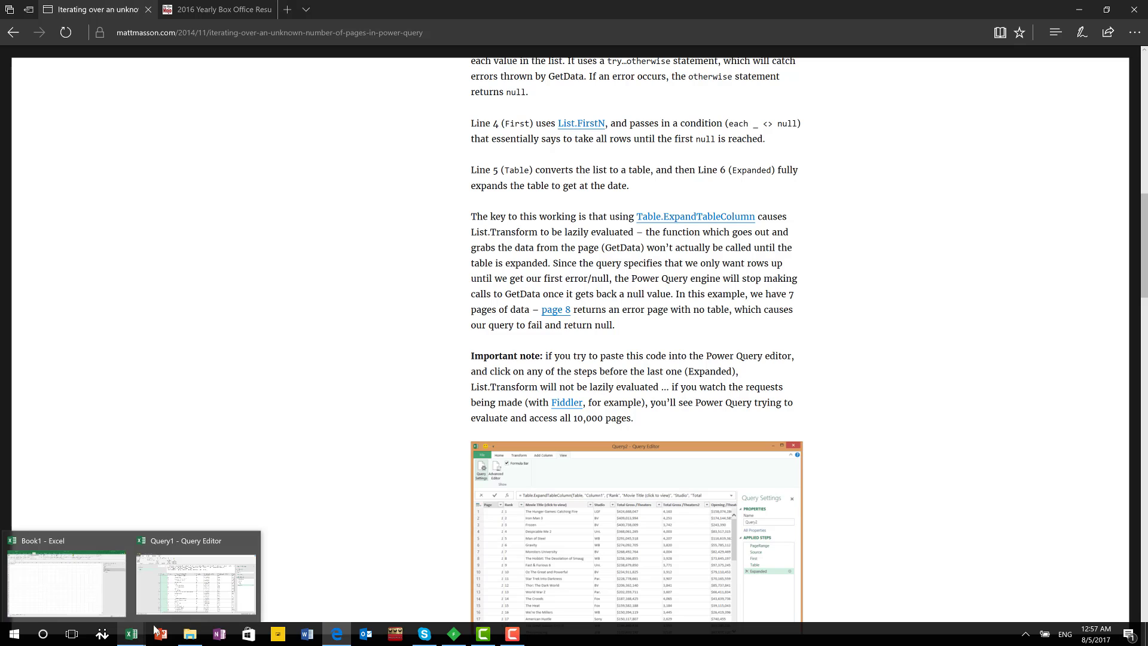
pyautogui.click(181, 600)
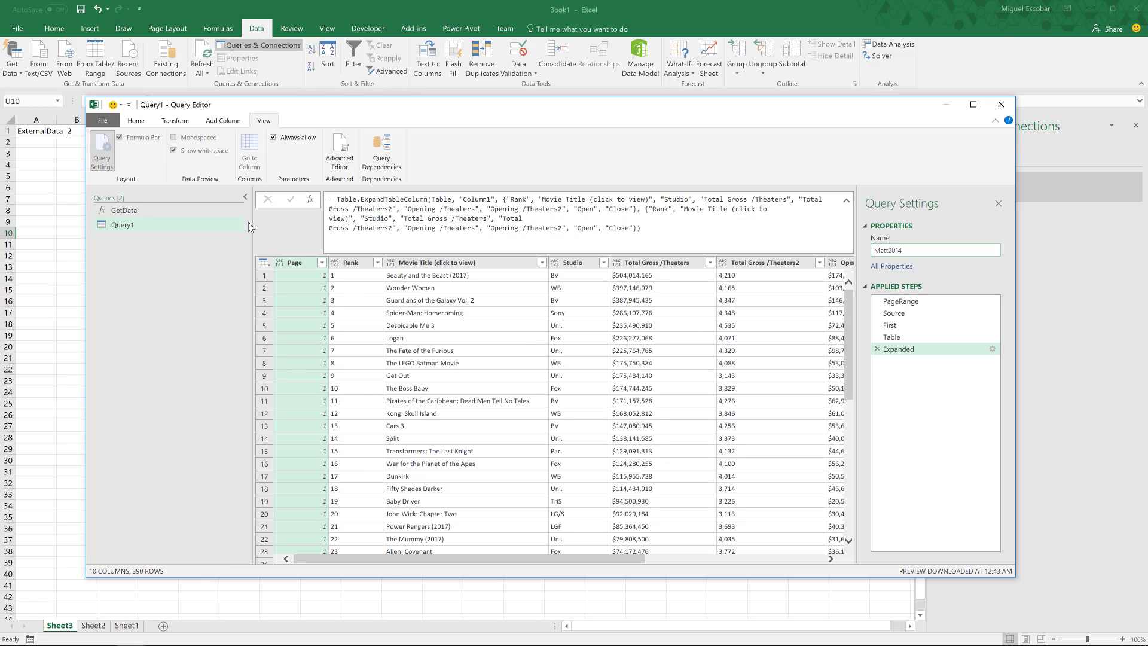
pyautogui.press('Return')
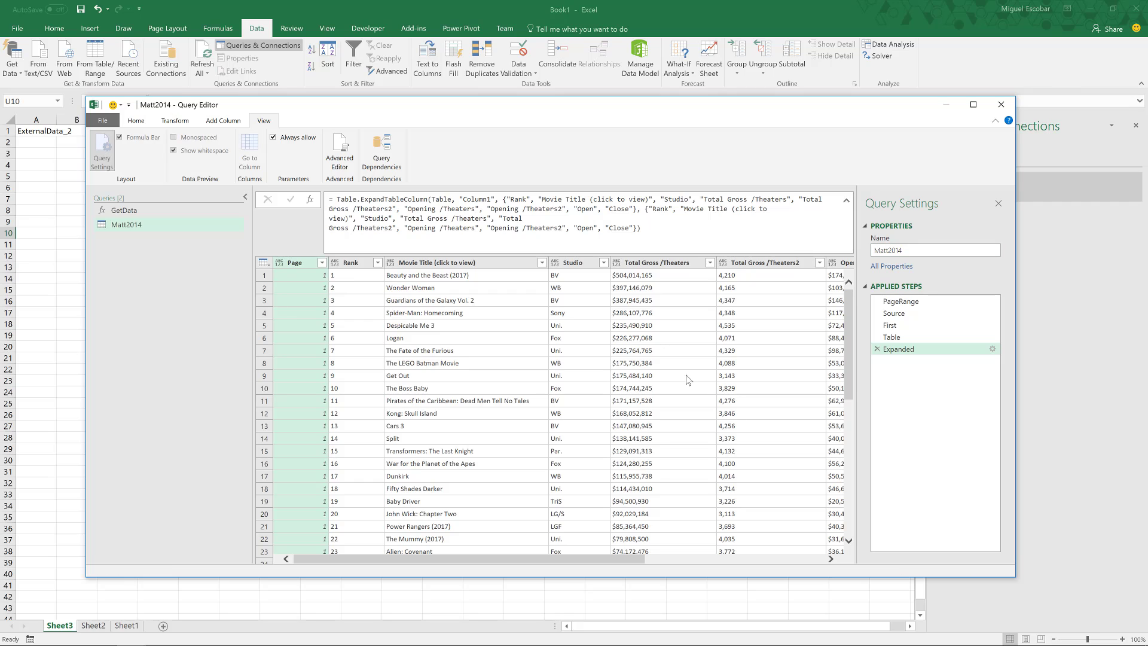
# - Review the GetData function, and examine the full M code of the Matt2014 query in an enlarged Advanced Editor
pyautogui.click(207, 214)
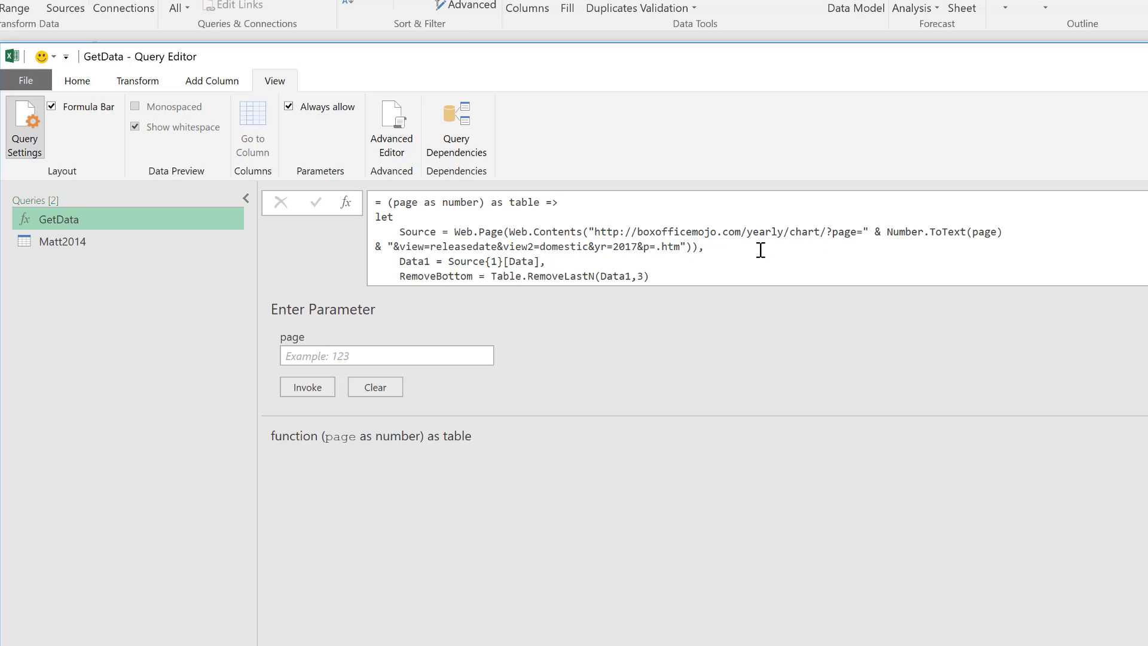
pyautogui.click(201, 234)
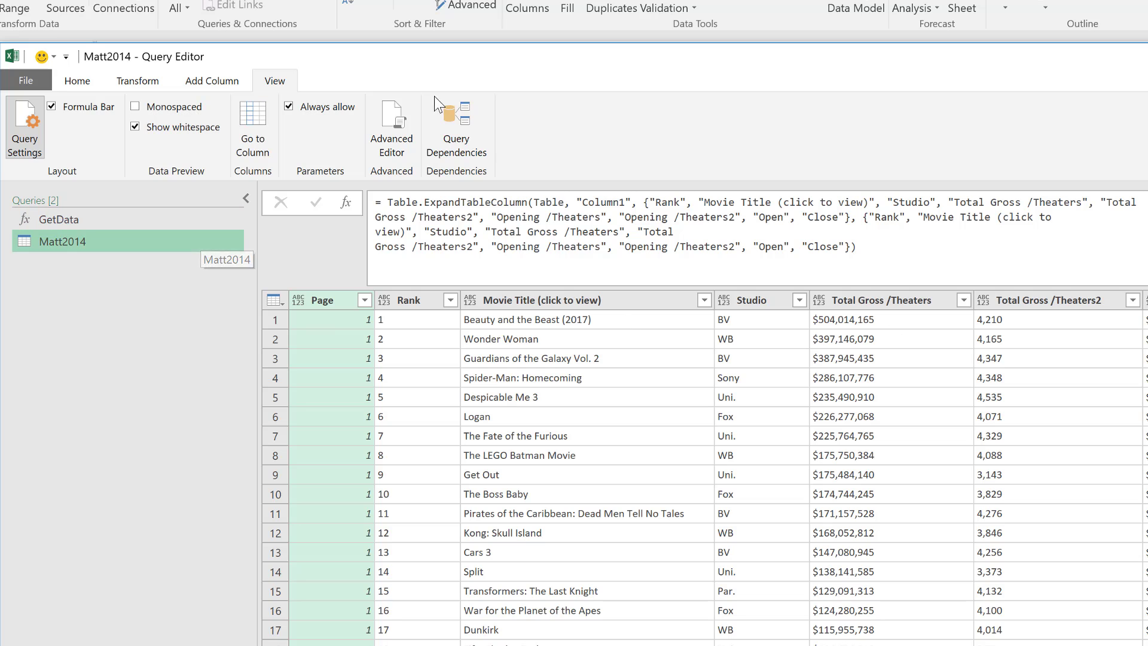
pyautogui.click(392, 126)
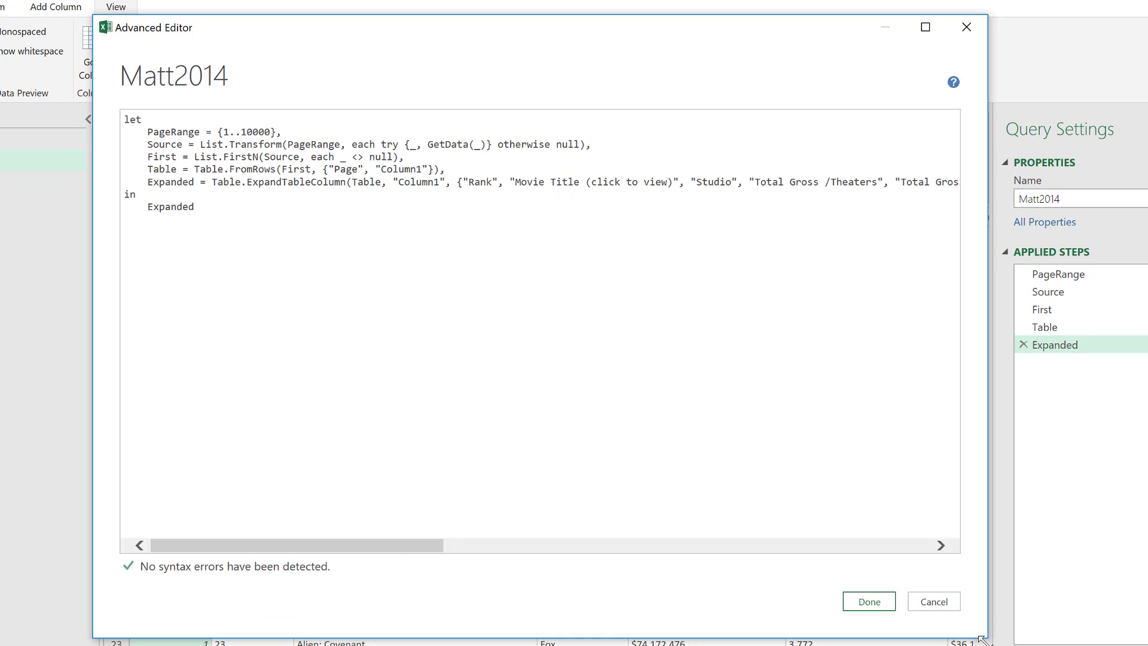
pyautogui.moveTo(982, 640); pyautogui.dragTo(1145, 634)
pyautogui.click(1056, 503)
pyautogui.moveTo(1056, 503); pyautogui.dragTo(561, 503)
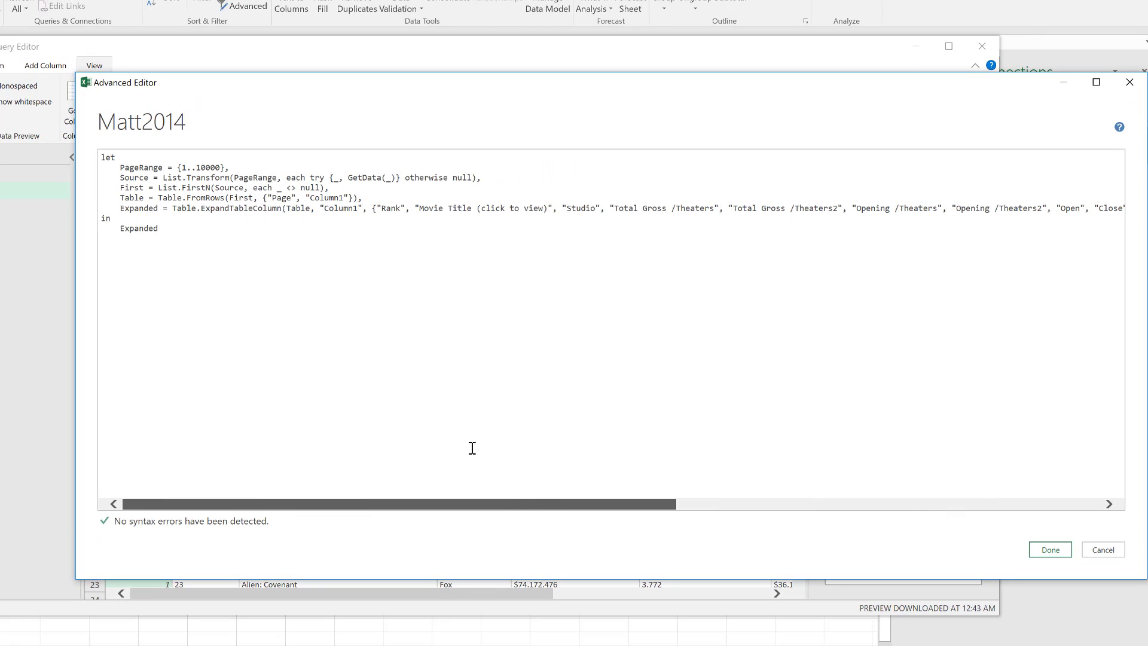
pyautogui.click(1050, 549)
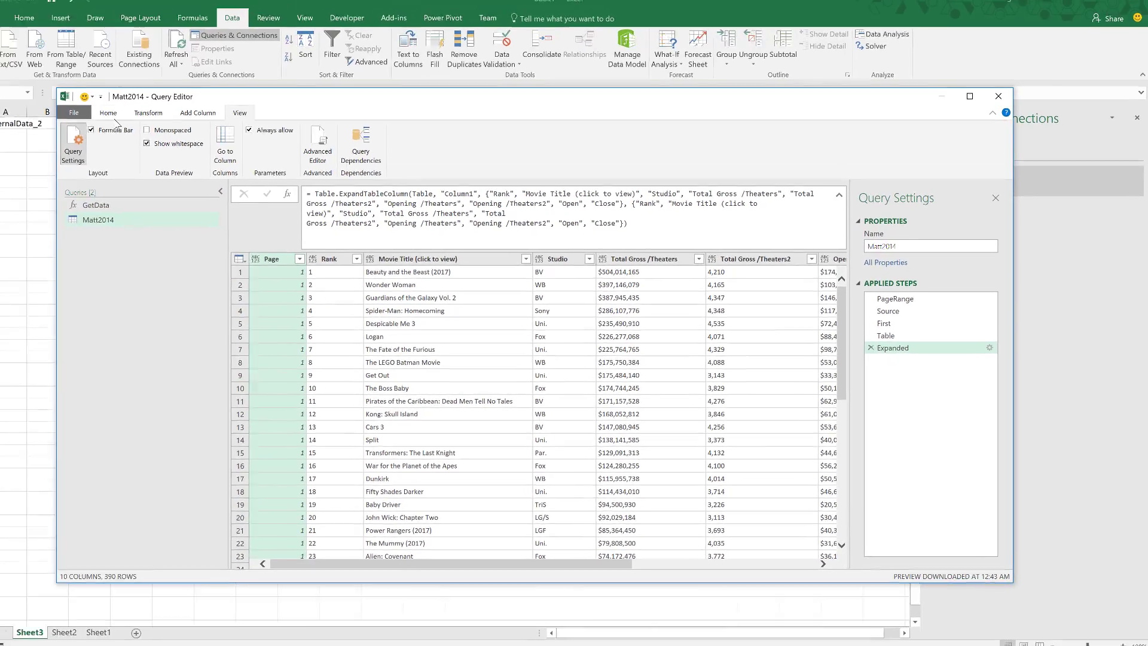
# - Try to load the Matt2014 query as a table to a new worksheet
pyautogui.click(135, 121)
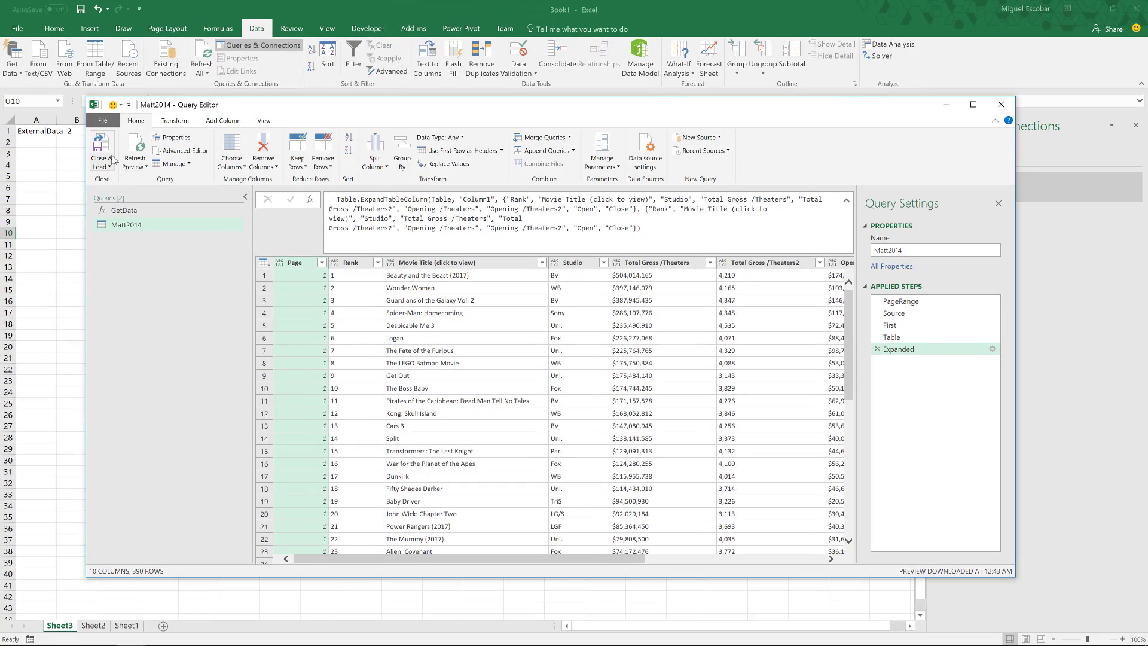
pyautogui.click(109, 161)
pyautogui.click(72, 192)
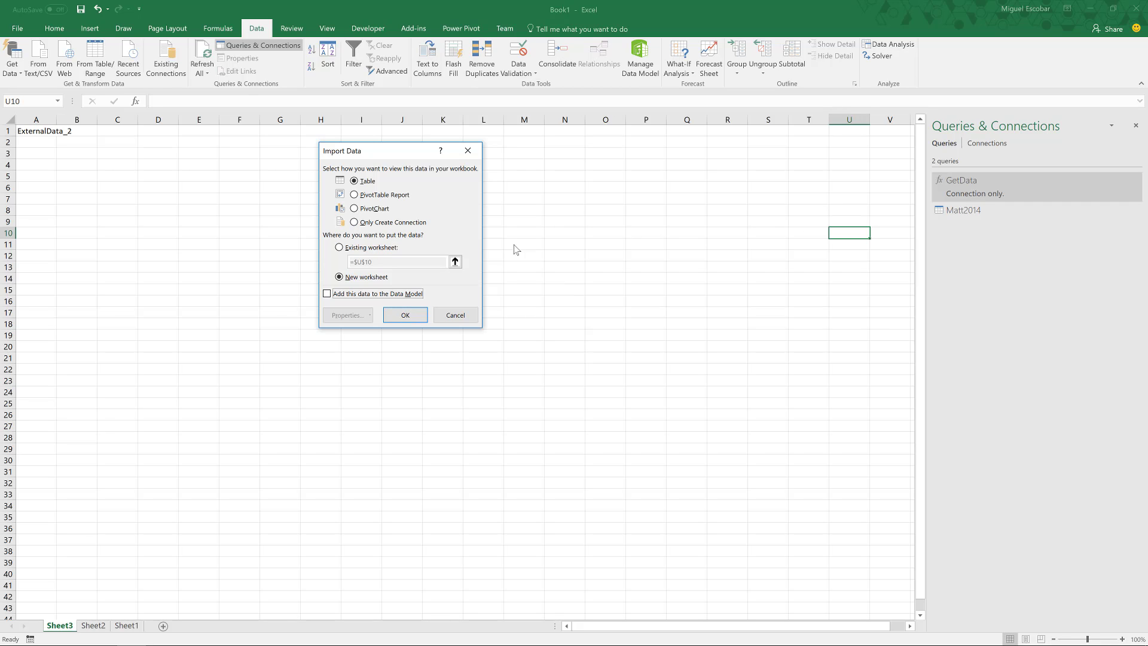
pyautogui.click(405, 314)
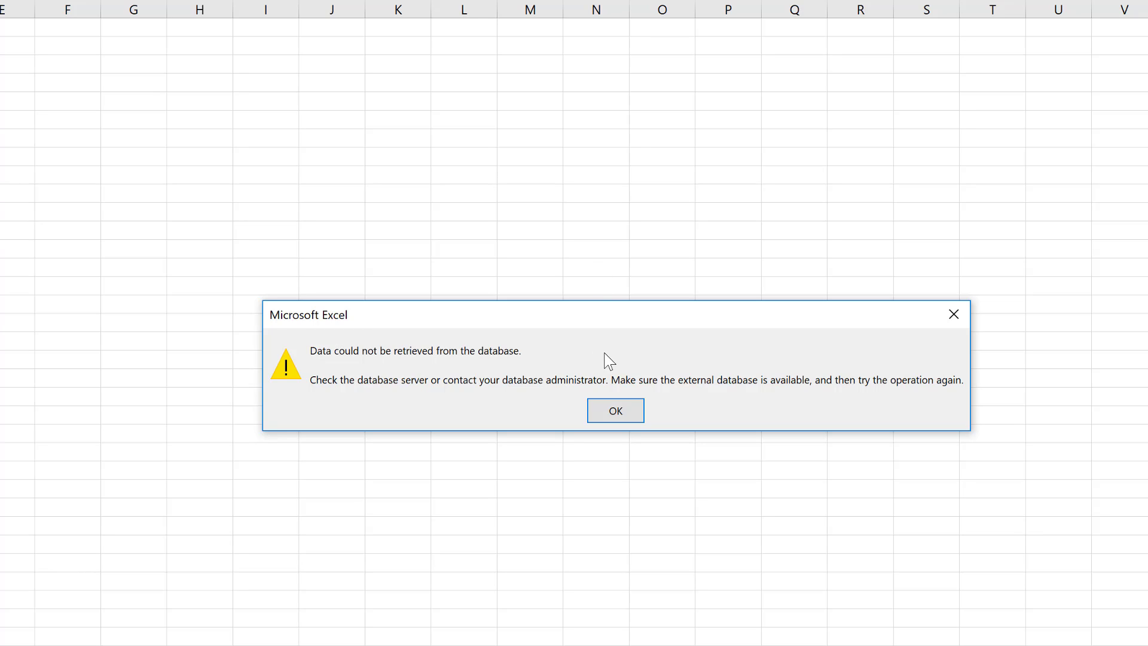
pyautogui.click(622, 410)
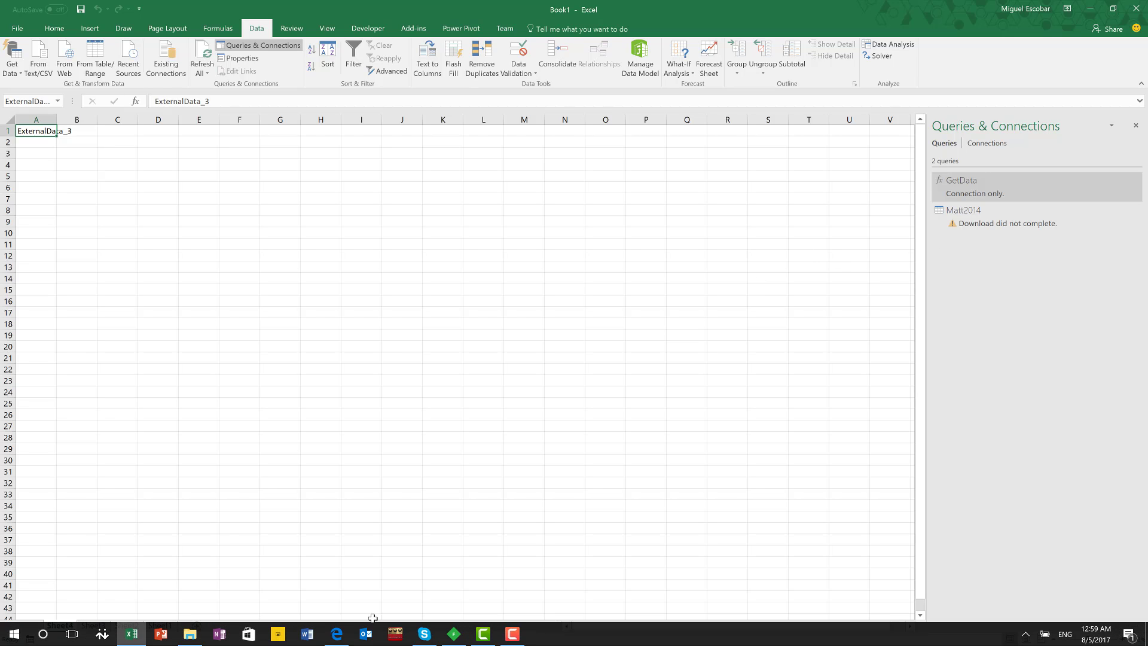
# - Return to the blog post in the browser and review the important note about accessing all 10,000 pages
pyautogui.click(335, 635)
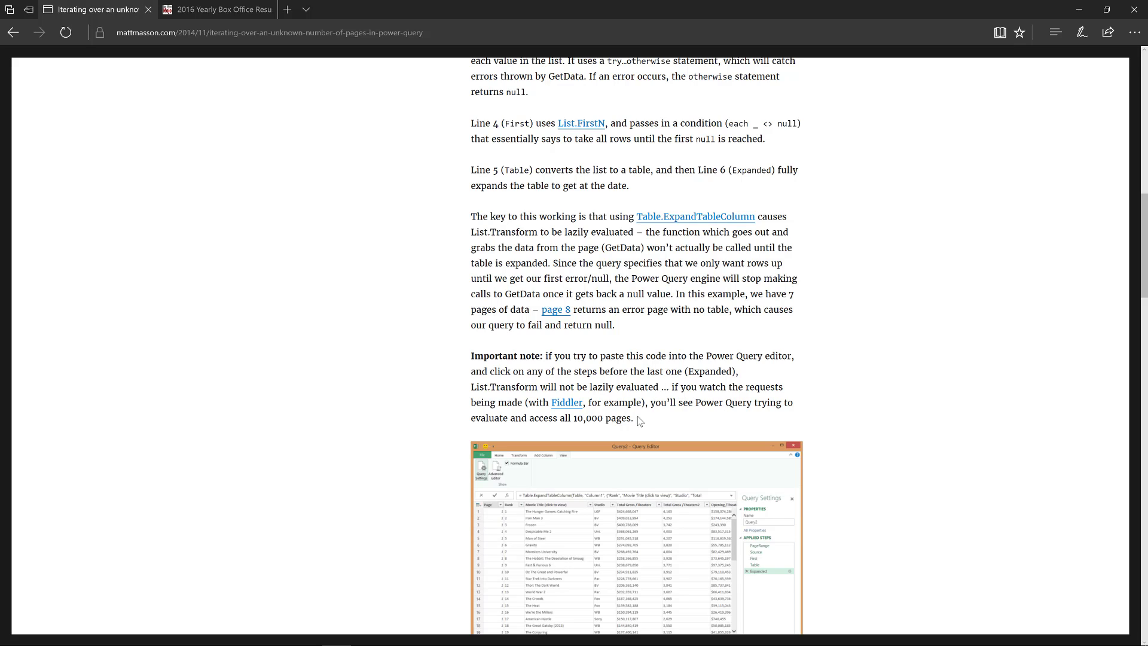
pyautogui.moveTo(638, 422); pyautogui.dragTo(672, 409)
pyautogui.scroll(-5, 647, 435)
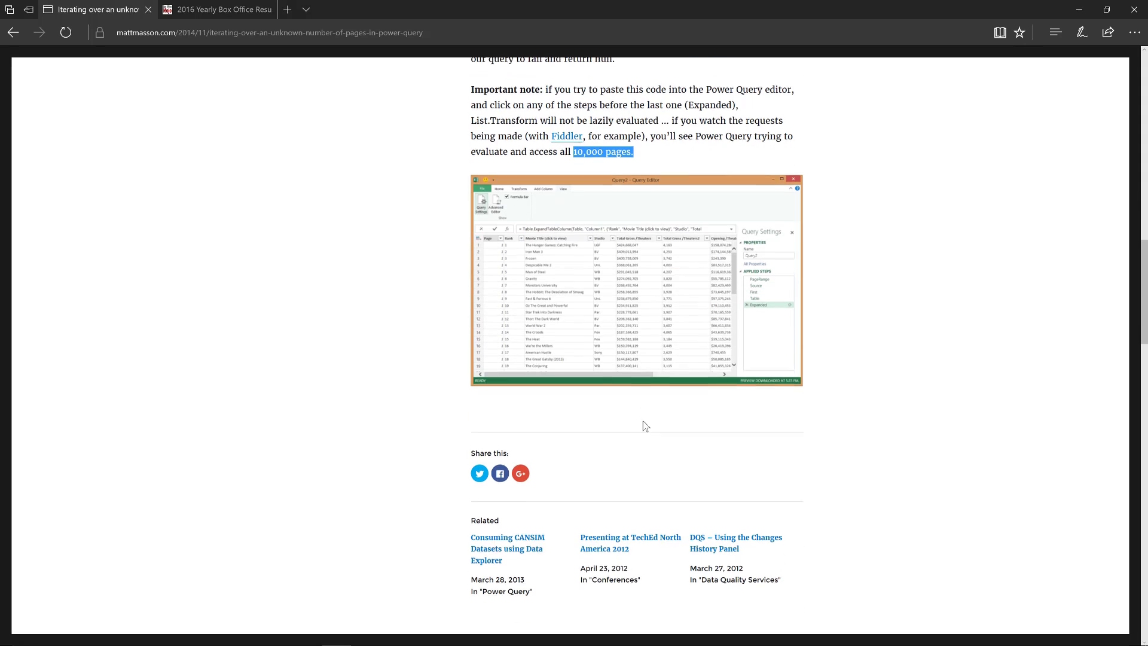
pyautogui.moveTo(515, 643)
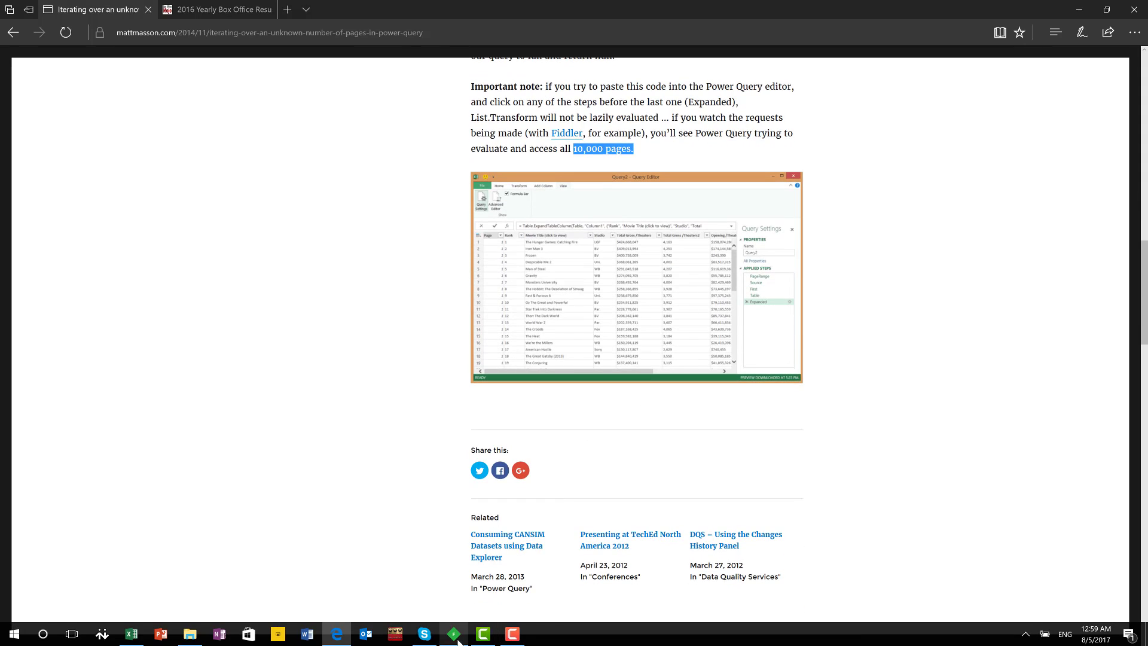
# - Switch back to the Excel workbook, open the Matt2014 query for editing and delete that query
pyautogui.moveTo(132, 634)
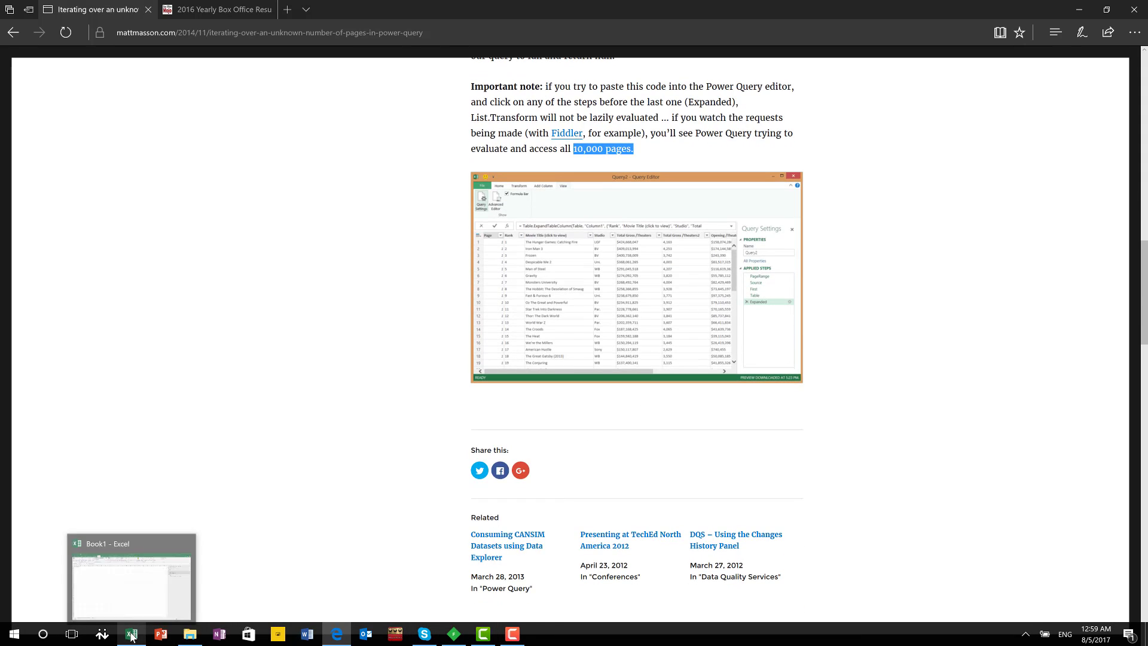
pyautogui.click(163, 586)
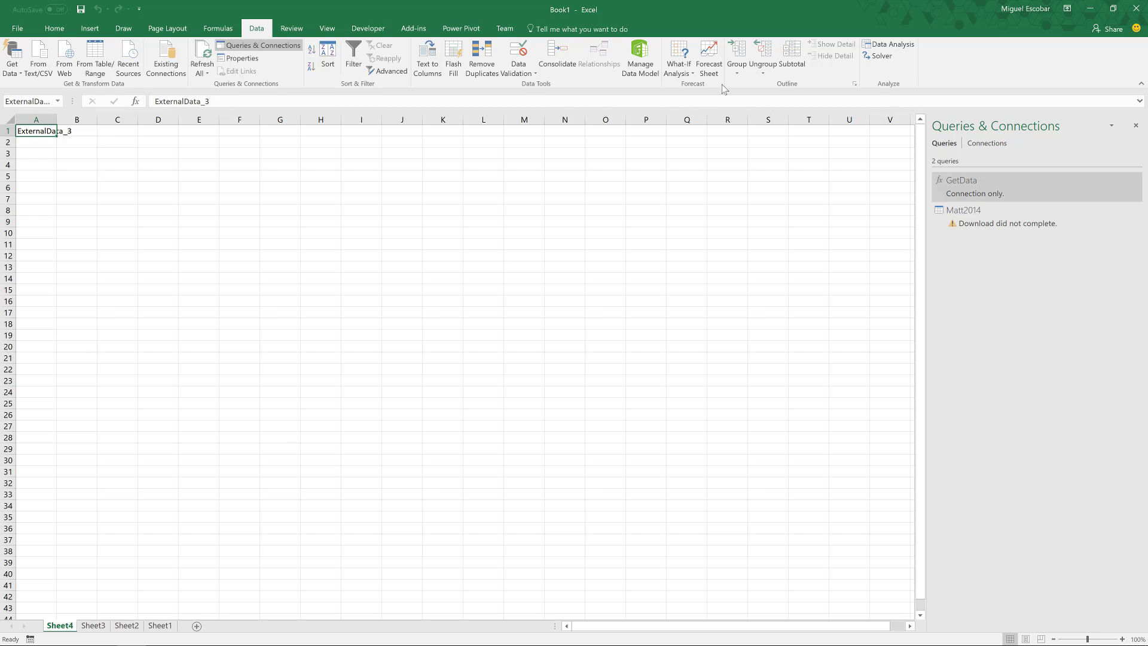
pyautogui.rightClick(961, 221)
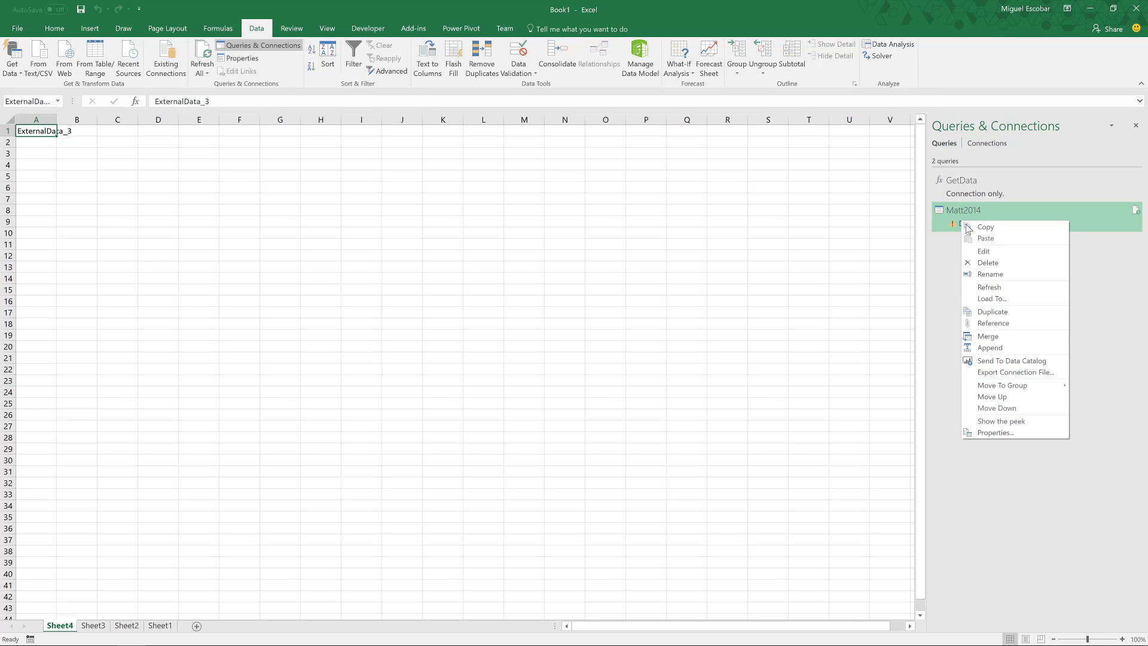
pyautogui.click(991, 250)
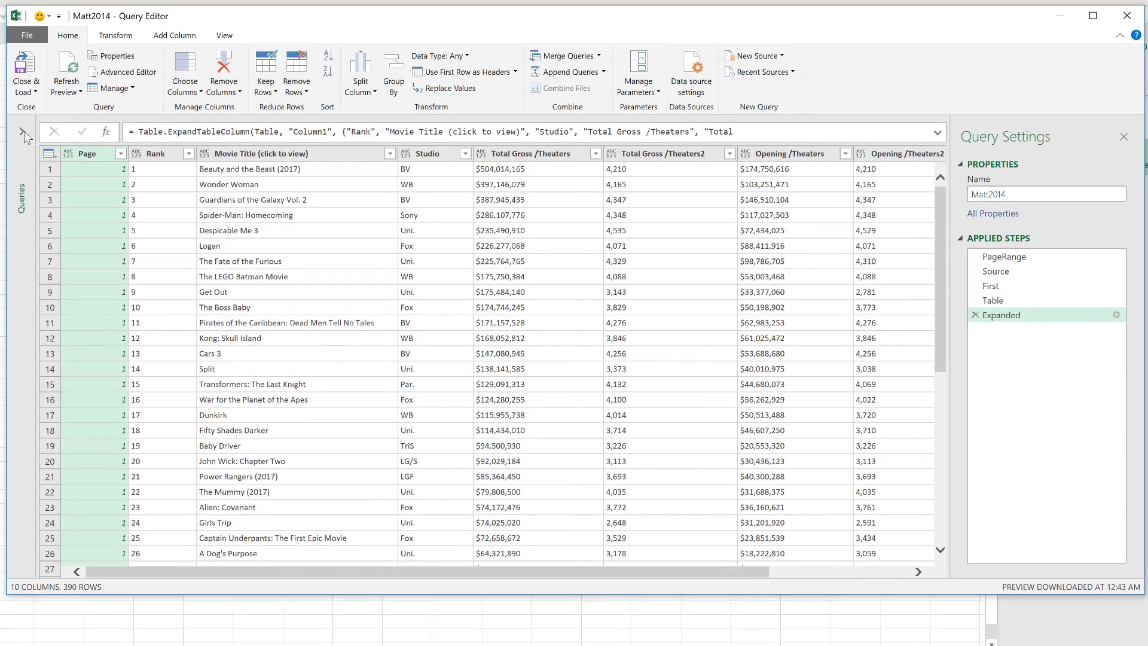
pyautogui.click(28, 134)
pyautogui.rightClick(41, 159)
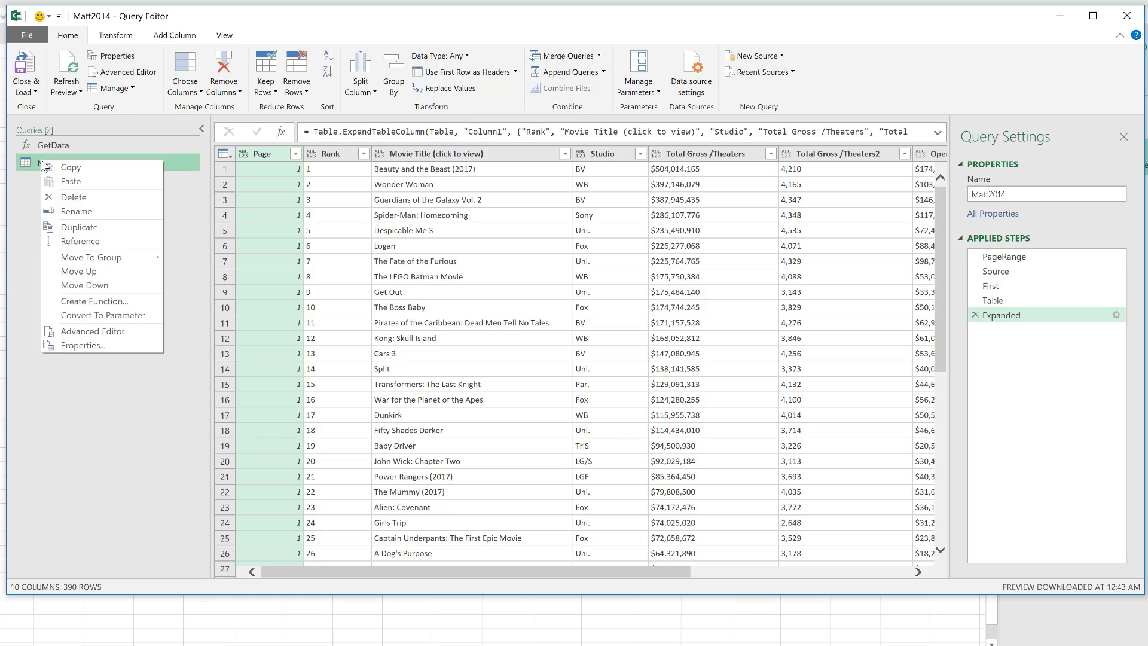
pyautogui.click(82, 199)
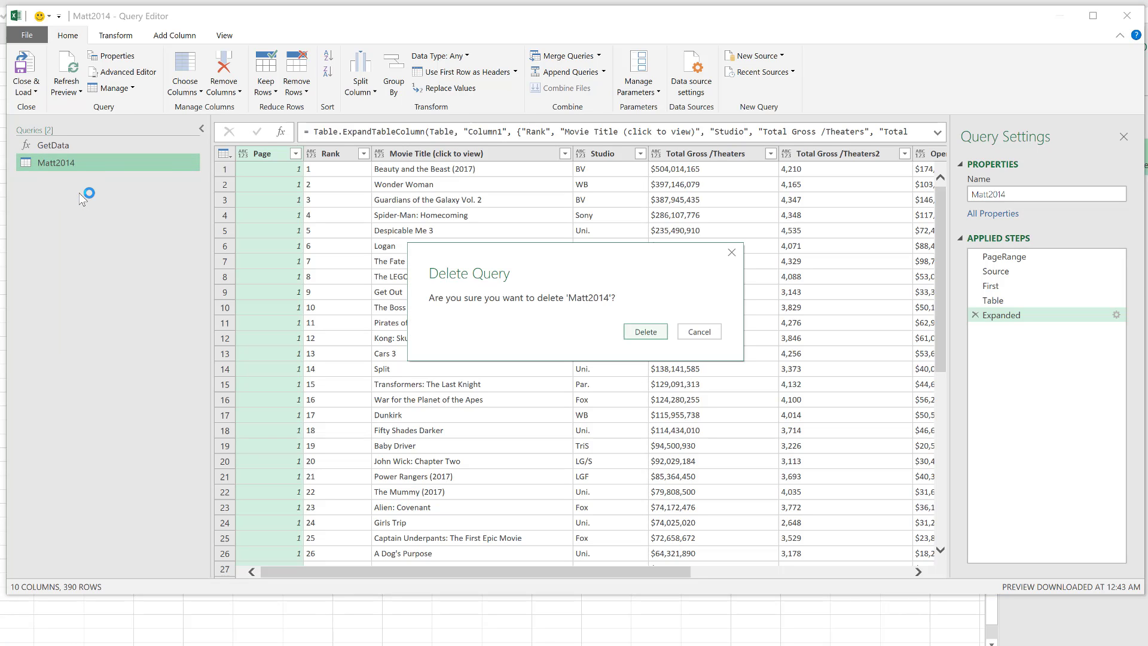
pyautogui.press('Return')
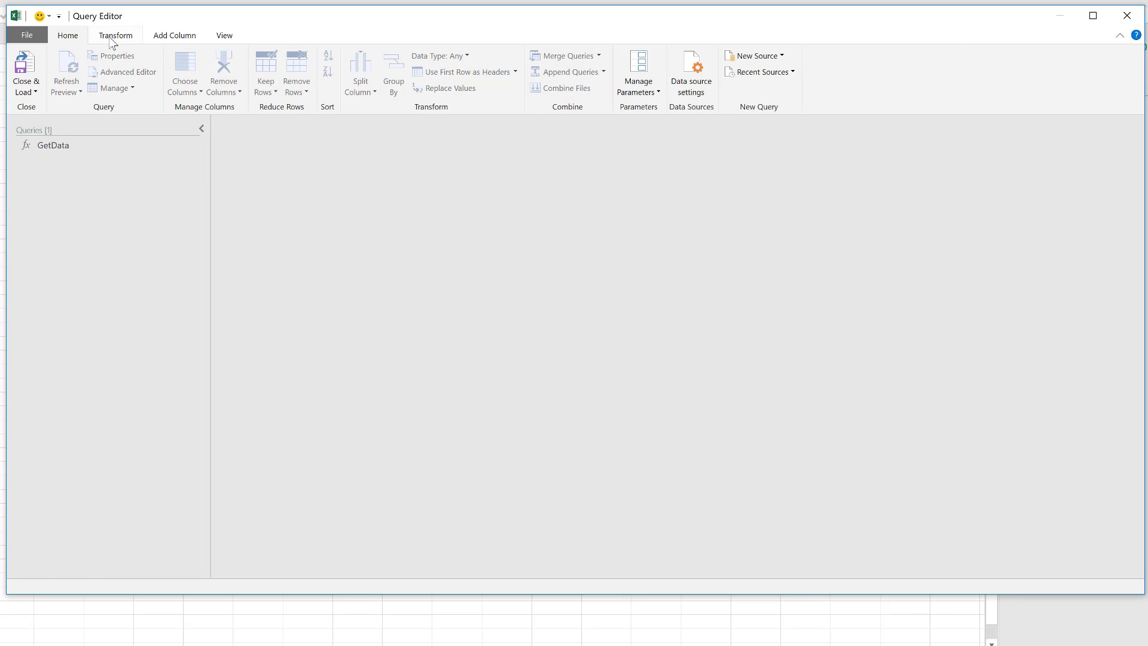
# - Create a blank query and begin its formula with = List.Generate( ()=>, continuing on a new line
pyautogui.click(777, 57)
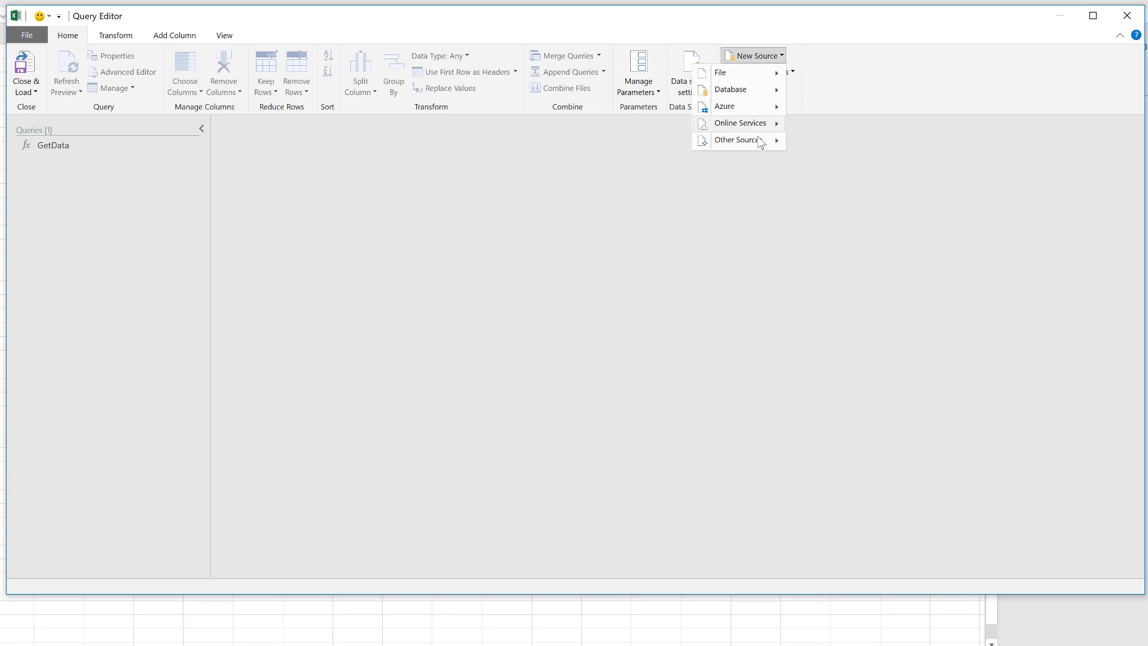
pyautogui.moveTo(756, 141)
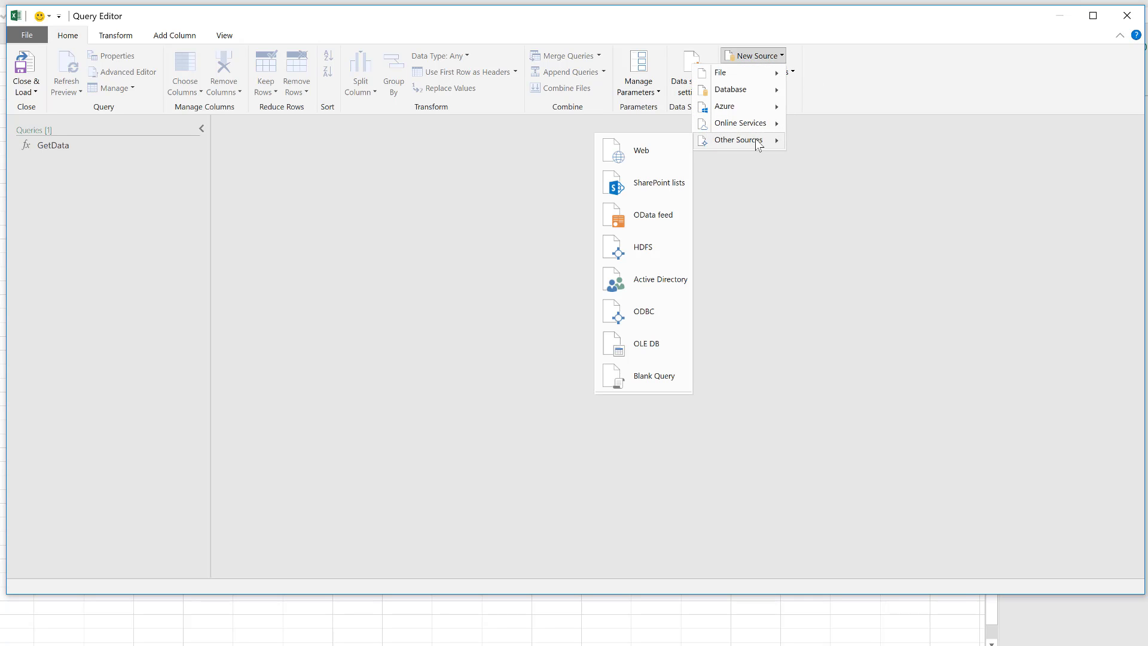
pyautogui.click(636, 385)
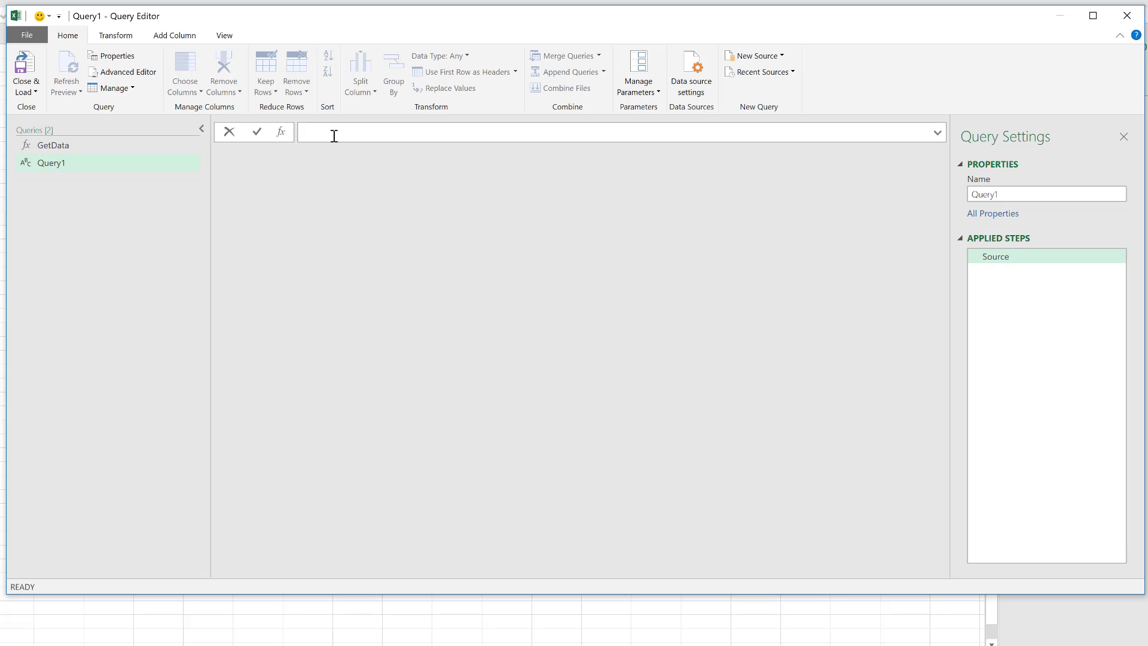
pyautogui.write(')')
pyautogui.press('BackSpace')
pyautogui.write('= List.Generate( ()')
pyautogui.write('=>')
pyautogui.hotkey('shift', 'Right')
pyautogui.hotkey('shift', 'Right')
pyautogui.hotkey('shift', 'Right')
pyautogui.hotkey('shift', 'Right')
pyautogui.press('Right')
pyautogui.press('Left')
pyautogui.press('Left')
pyautogui.hotkey('shift', 'Return')
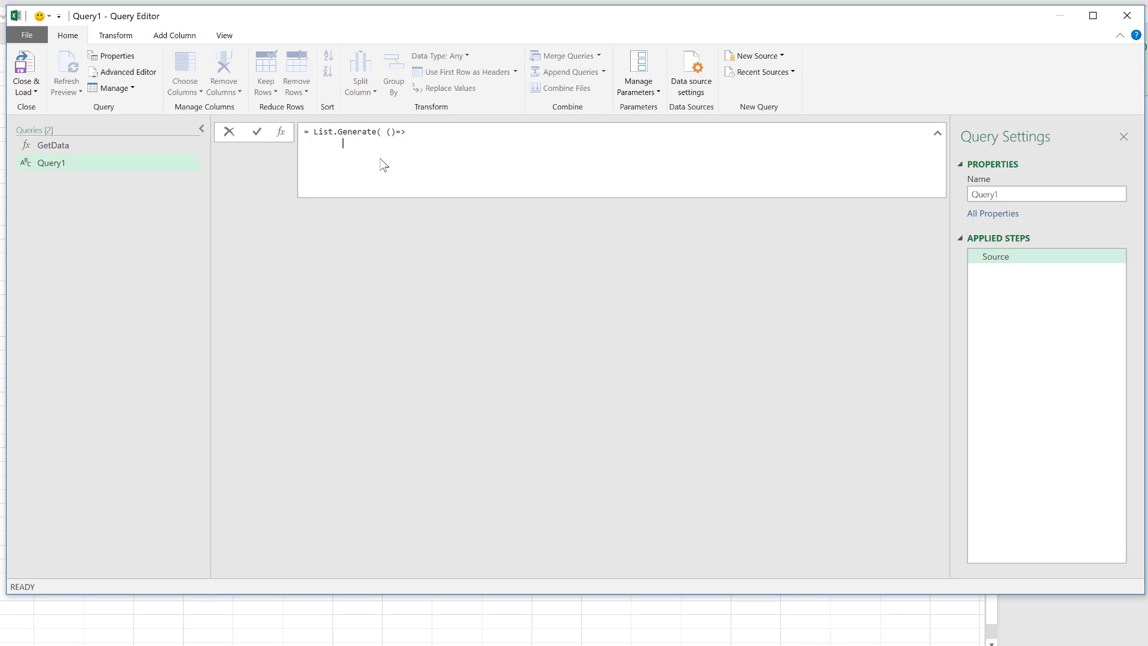
# - Start the initial record of List.Generate with [Result= try GetData(1)
pyautogui.write('[')
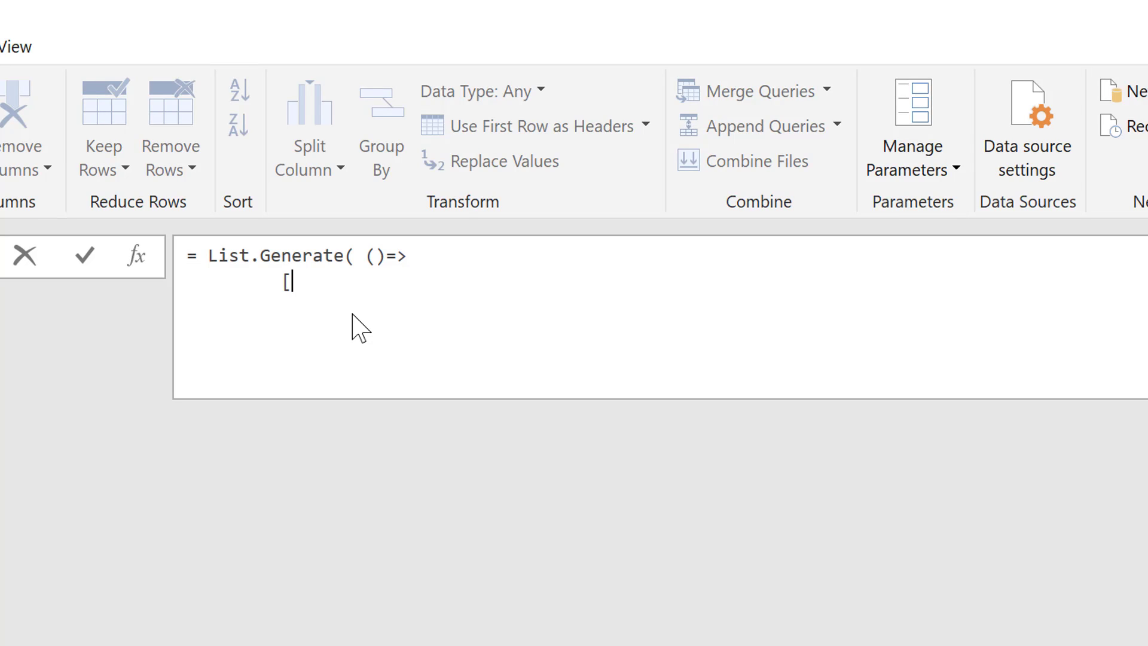
pyautogui.write('Result= Getta(')
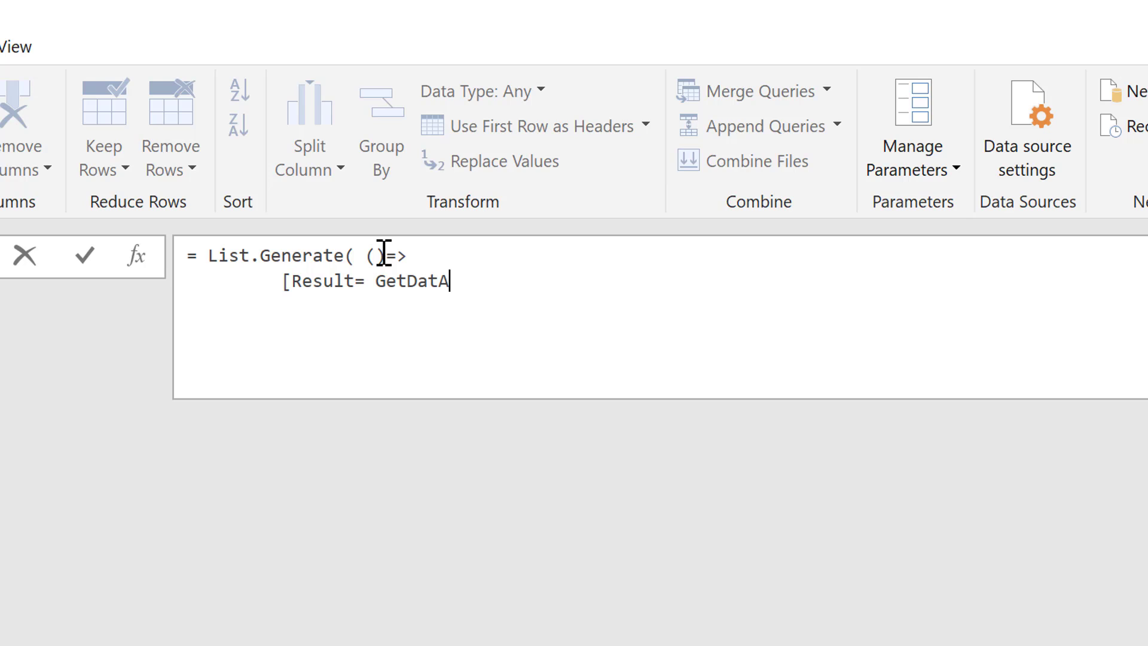
pyautogui.write('1)')
pyautogui.press('Left')
pyautogui.press('Left')
pyautogui.hotkey('ctrl', 'Left')
pyautogui.write('try')
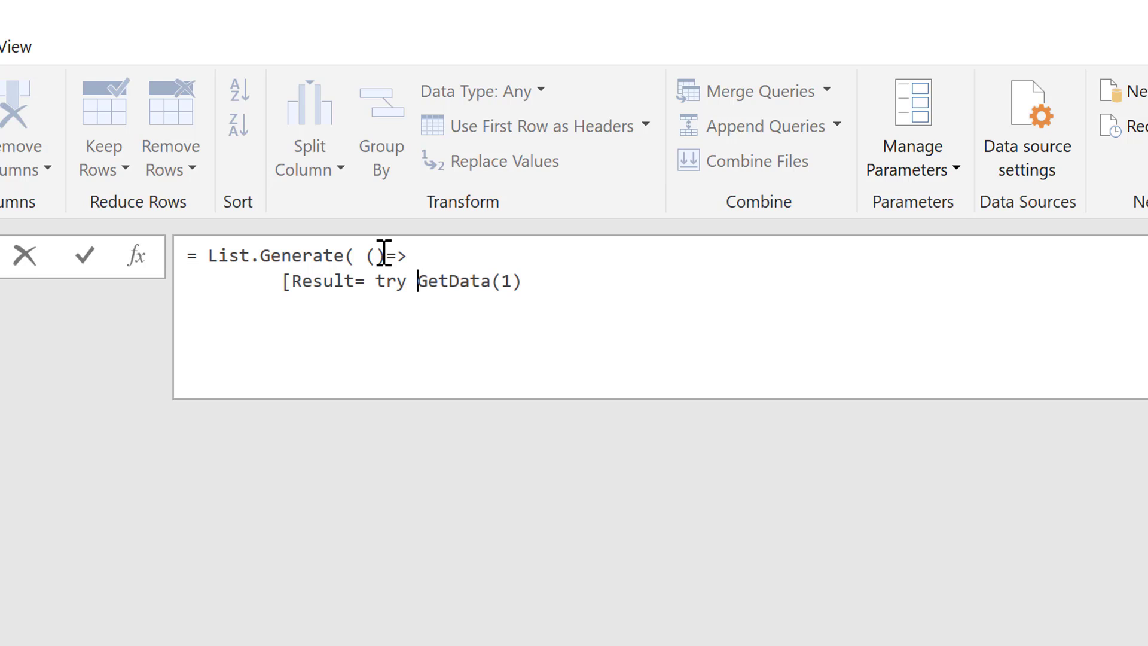
# - Complete the Result field's error handling by adding otherwise null after GetData(1)
pyautogui.press('Left')
pyautogui.press('Right')
pyautogui.press('Right')
pyautogui.press('Right')
pyautogui.press('Left')
pyautogui.hotkey('ctrl', 'shift', 'Right')
pyautogui.hotkey('shift', 'Right')
pyautogui.hotkey('shift', 'Right')
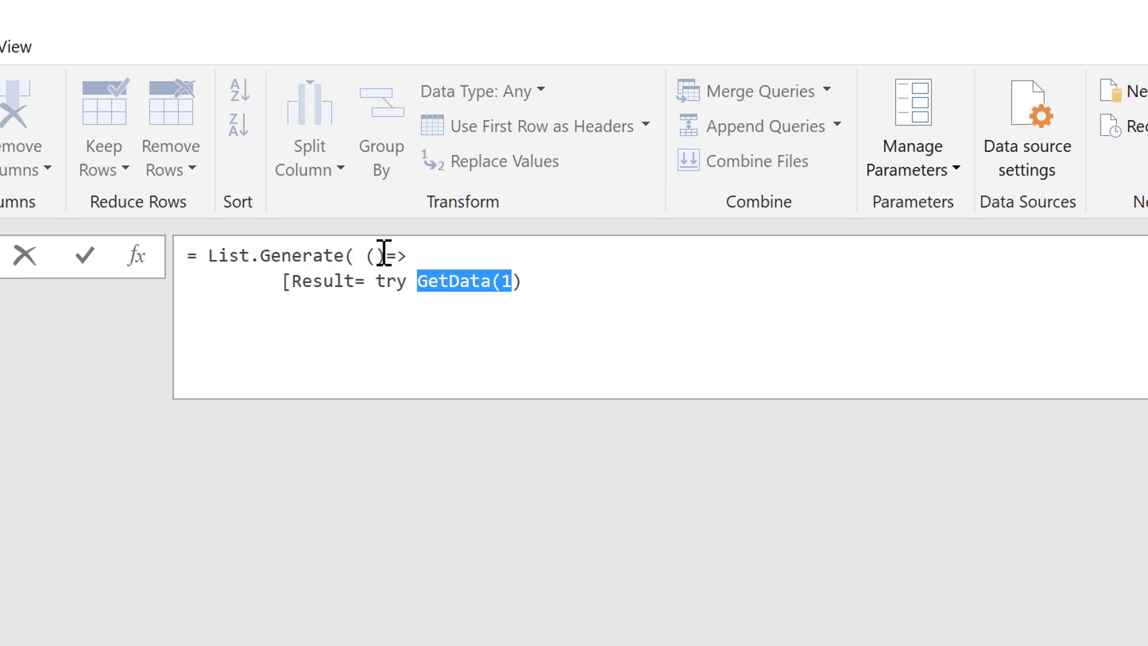
pyautogui.press('Right')
pyautogui.press('Right')
pyautogui.write('otherwise ')
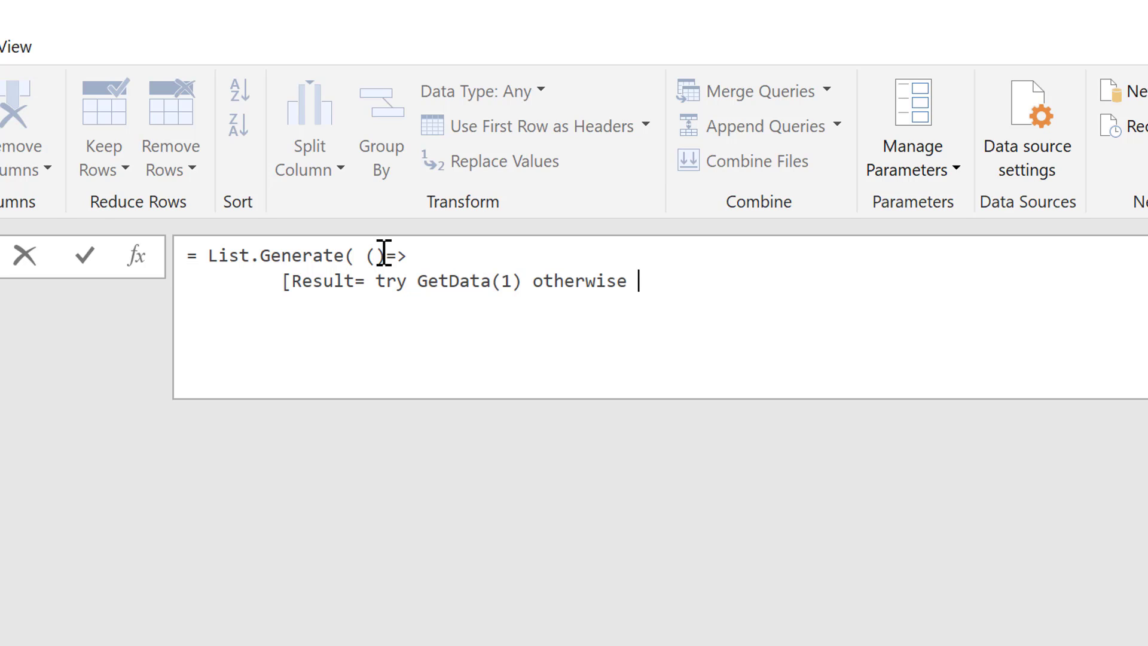
pyautogui.write('null')
# - Examine the GetData(1) call within the try expression of the initial record
pyautogui.press('Left')
pyautogui.press('Left')
pyautogui.press('Left')
pyautogui.press('Left')
pyautogui.press('Left')
pyautogui.press('Left')
pyautogui.press('Left')
pyautogui.press('Left')
pyautogui.press('Left')
pyautogui.press('Left')
pyautogui.press('Left')
pyautogui.press('Left')
pyautogui.press('Left')
pyautogui.press('Left')
pyautogui.press('Left')
pyautogui.press('Left')
pyautogui.press('Left')
pyautogui.press('Left')
pyautogui.press('Left')
pyautogui.press('Left')
pyautogui.press('Left')
pyautogui.hotkey('ctrl', 'shift', 'Right')
pyautogui.hotkey('shift', 'Right')
pyautogui.hotkey('shift', 'Right')
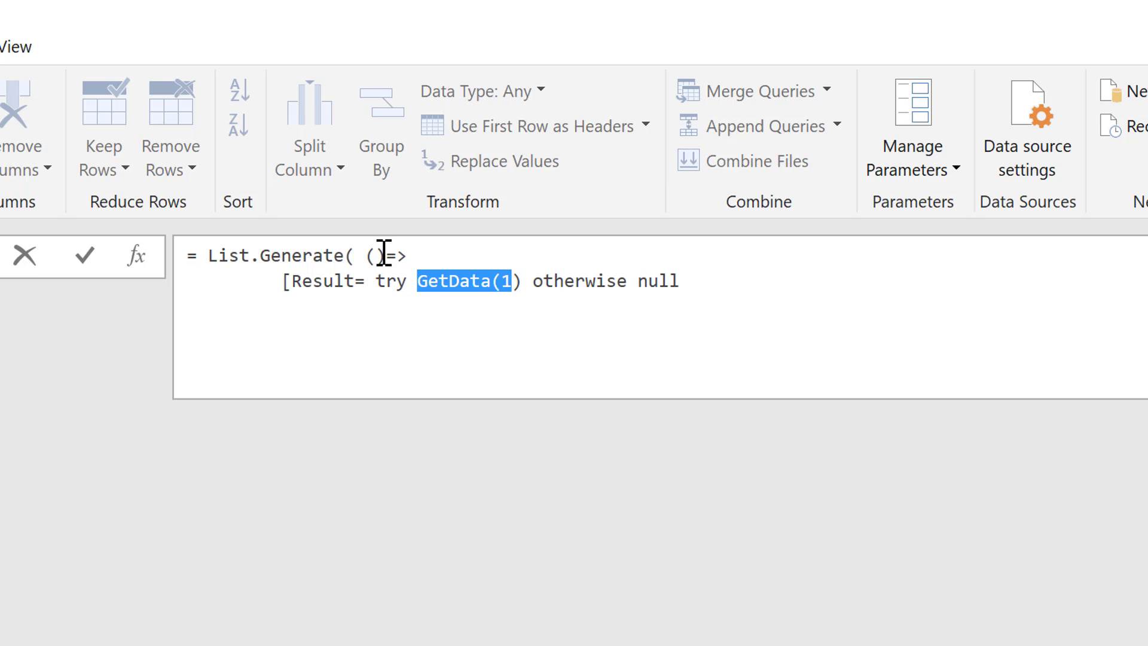
pyautogui.press('Right')
pyautogui.press('Right')
pyautogui.press('Right')
pyautogui.press('Right')
pyautogui.press('Right')
pyautogui.press('Right')
pyautogui.press('Right')
pyautogui.press('Right')
pyautogui.press('Right')
pyautogui.press('Right')
pyautogui.press('Right')
pyautogui.press('Right')
pyautogui.press('Right')
pyautogui.press('Right')
pyautogui.press('Right')
pyautogui.press('Right')
pyautogui.press('Right')
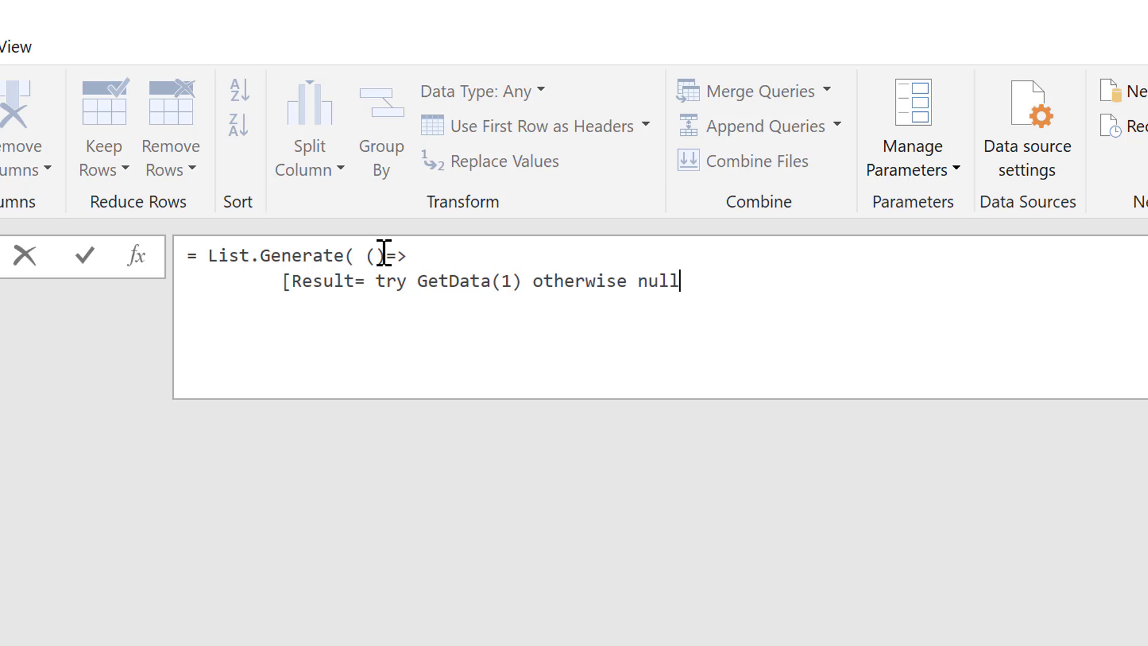
# - Add the second field Page = 1 to the initial record and close its bracket
pyautogui.write(',')
pyautogui.write('Page = 1\\')
pyautogui.press('BackSpace')
pyautogui.write(']')
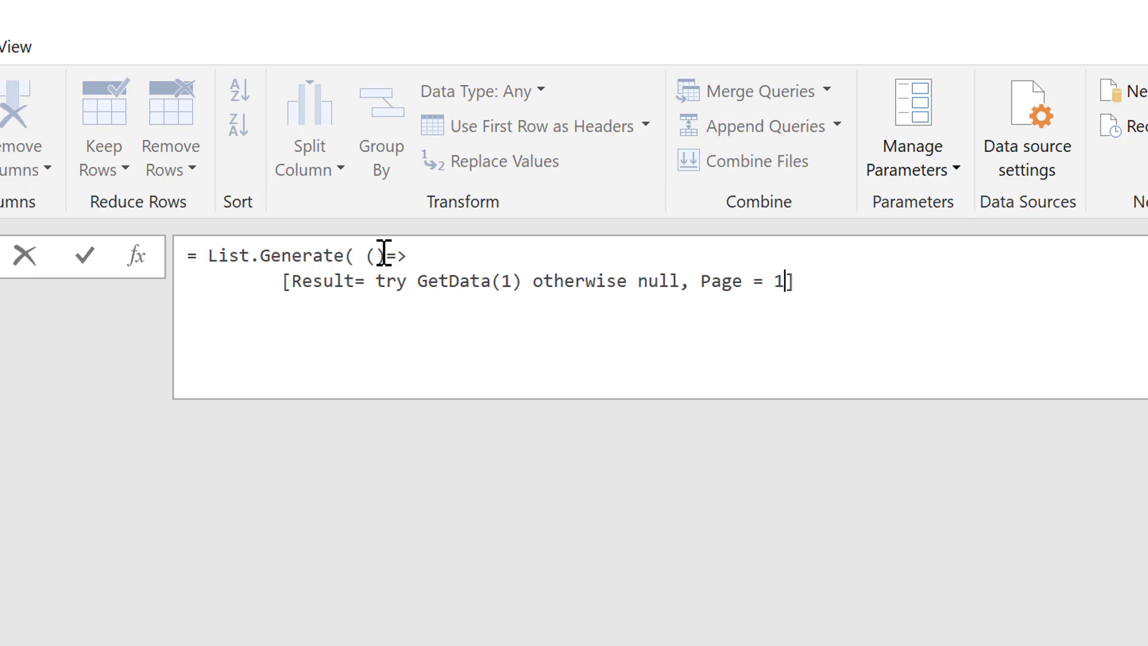
# - Review the initial record's fields, highlighting the whole try GetData(1) otherwise null expression
pyautogui.press('Left')
pyautogui.hotkey('shift', 'Left')
pyautogui.hotkey('shift', 'Left')
pyautogui.press('Left')
pyautogui.press('Left')
pyautogui.press('Left')
pyautogui.press('Left')
pyautogui.press('Right')
pyautogui.press('Right')
pyautogui.press('End')
pyautogui.hotkey('ctrl', 'Left')
pyautogui.hotkey('ctrl', 'Left')
pyautogui.hotkey('ctrl', 'Left')
pyautogui.press('Left')
pyautogui.press('Left')
pyautogui.hotkey('ctrl', 'shift', 'Left')
pyautogui.hotkey('ctrl', 'shift', 'Left')
pyautogui.hotkey('ctrl', 'shift', 'Left')
pyautogui.hotkey('ctrl', 'shift', 'Left')
pyautogui.hotkey('ctrl', 'shift', 'Left')
pyautogui.hotkey('ctrl', 'shift', 'Left')
pyautogui.hotkey('ctrl', 'shift', 'Left')
pyautogui.hotkey('ctrl', 'shift', 'Left')
pyautogui.hotkey('ctrl', 'shift', 'Right')
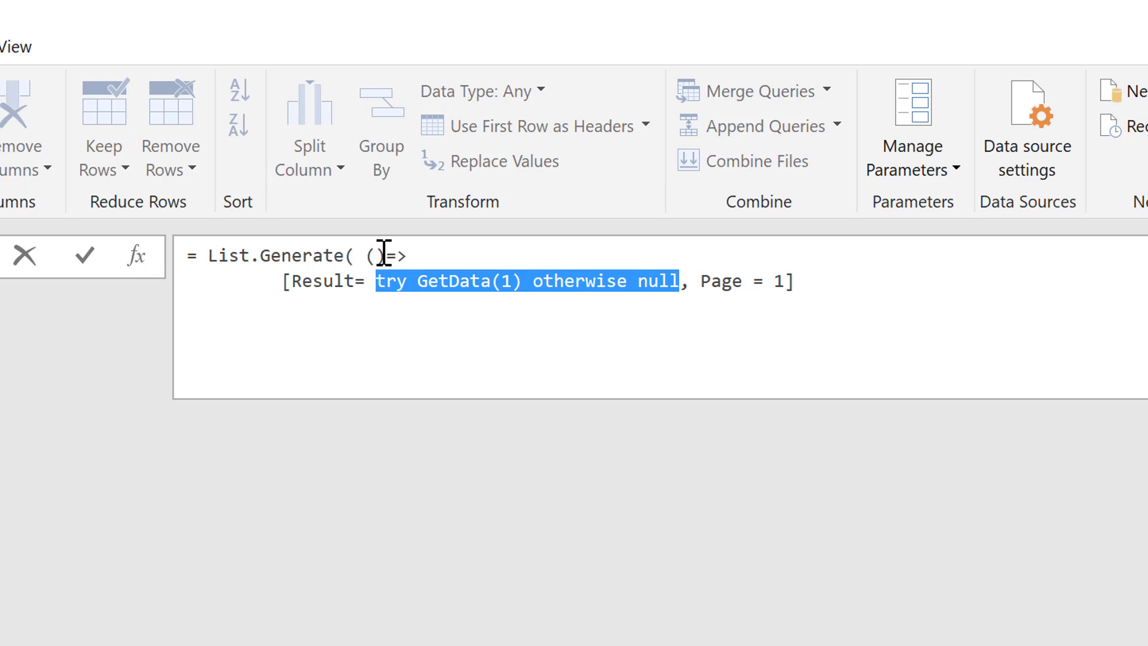
pyautogui.press('Right')
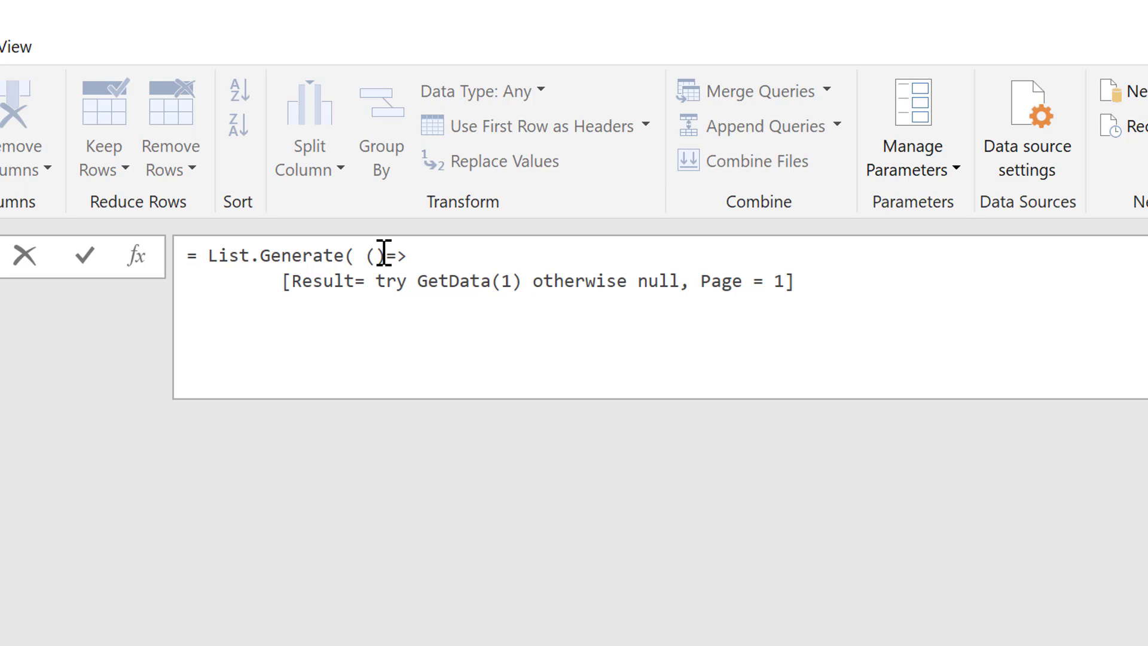
# - Add the continuation condition each [Result] <> null, on a new line as the second List.Generate argument
pyautogui.hotkey('ctrl', 'Right')
pyautogui.hotkey('ctrl', 'Right')
pyautogui.hotkey('ctrl', 'Right')
pyautogui.hotkey('ctrl', 'Right')
pyautogui.hotkey('ctrl', 'Right')
pyautogui.press('Left')
pyautogui.write('each')
pyautogui.write('[Reus')
pyautogui.press('BackSpace')
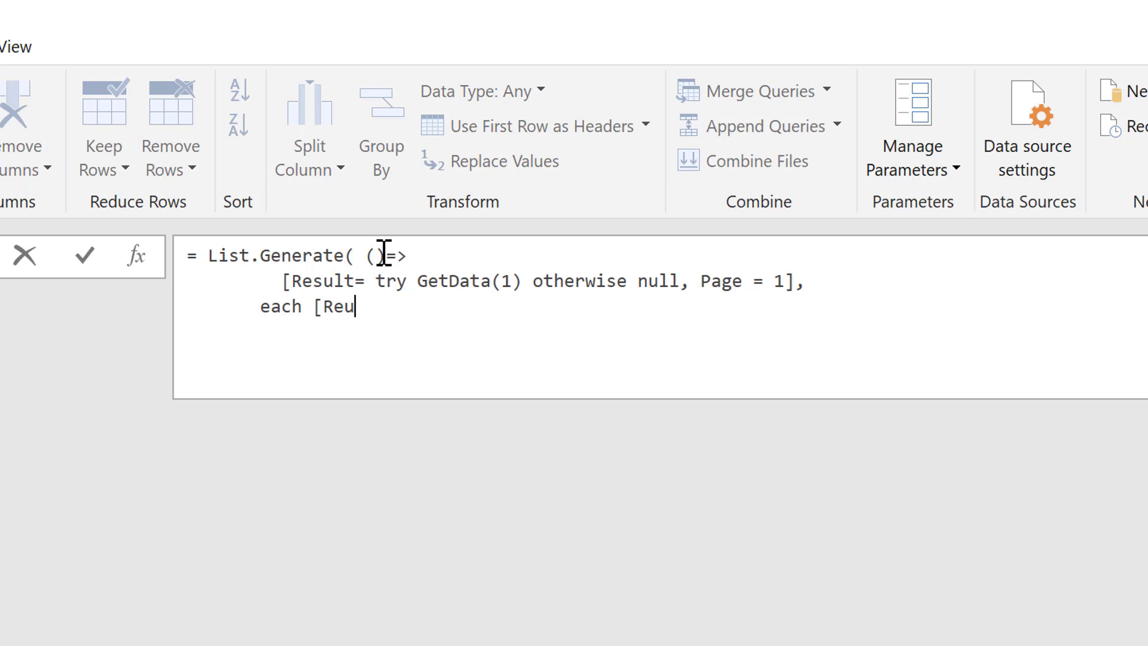
pyautogui.press('BackSpace')
pyautogui.write('sult] <> null,')
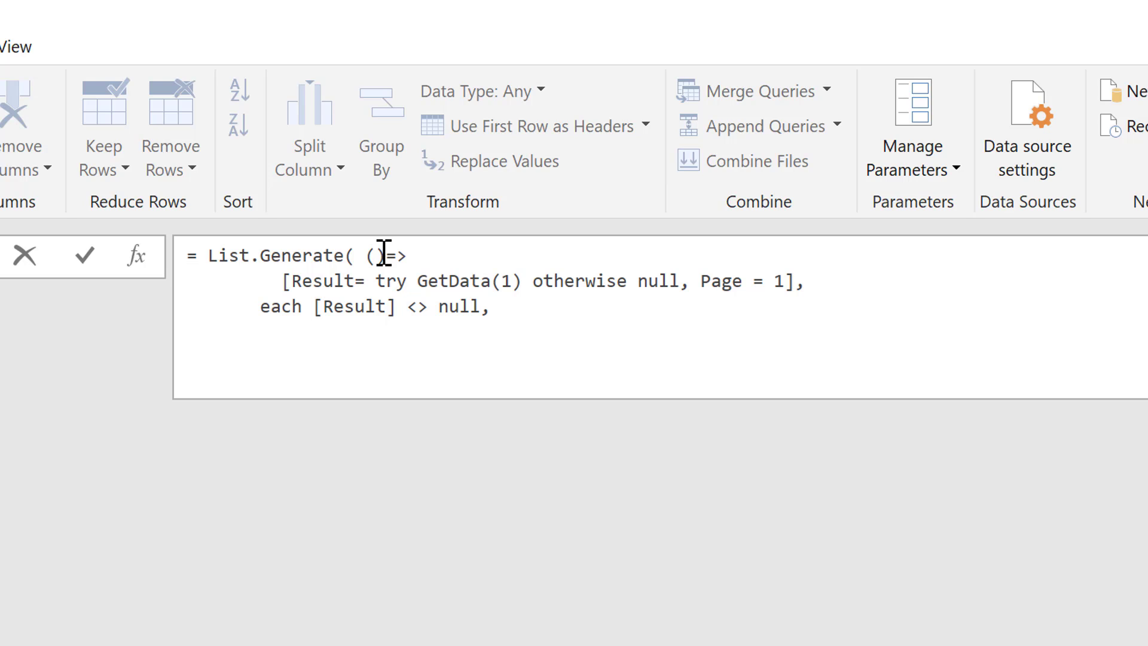
# - Examine how the each [Result] <> null condition refers to the Result field of the initial record
pyautogui.moveTo(292, 281); pyautogui.dragTo(379, 282)
pyautogui.click(500, 326)
pyautogui.moveTo(313, 307); pyautogui.dragTo(501, 316)
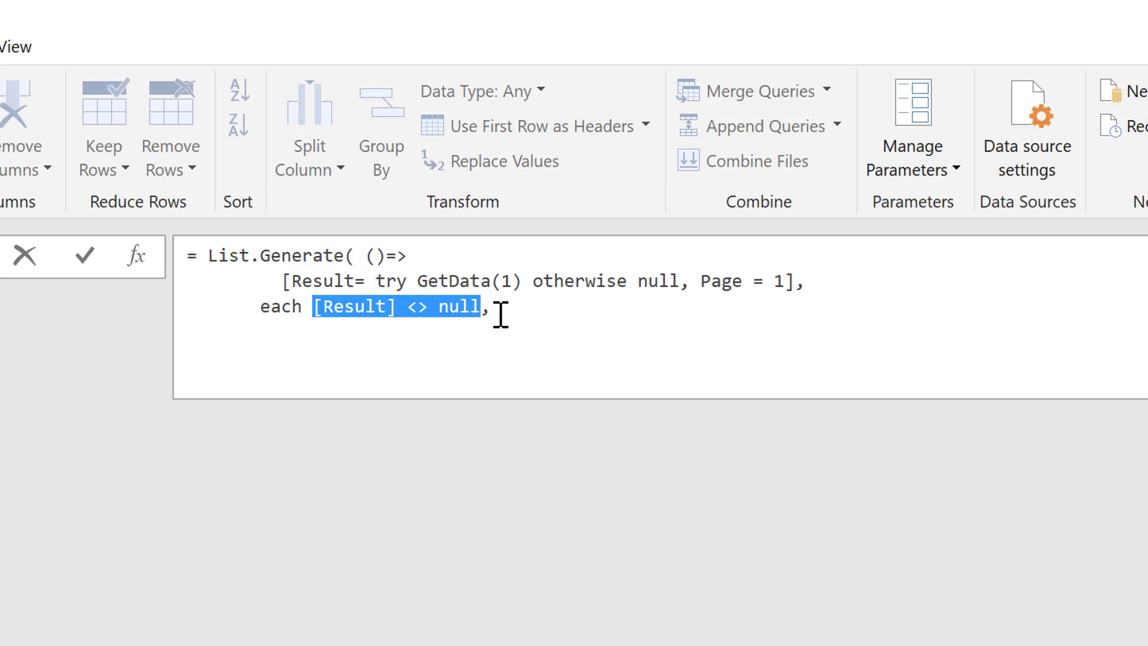
pyautogui.click(501, 316)
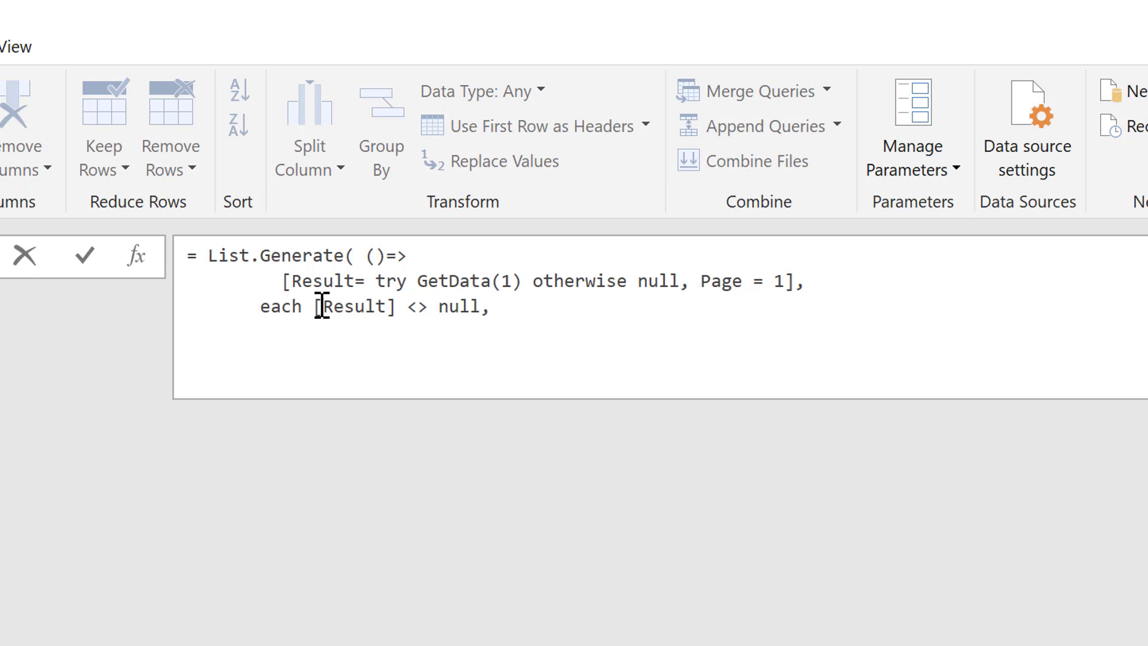
pyautogui.moveTo(312, 306)
pyautogui.mouseDown()
pyautogui.moveTo(397, 311)
pyautogui.moveTo(313, 311)
pyautogui.mouseUp()
pyautogui.click(403, 311)
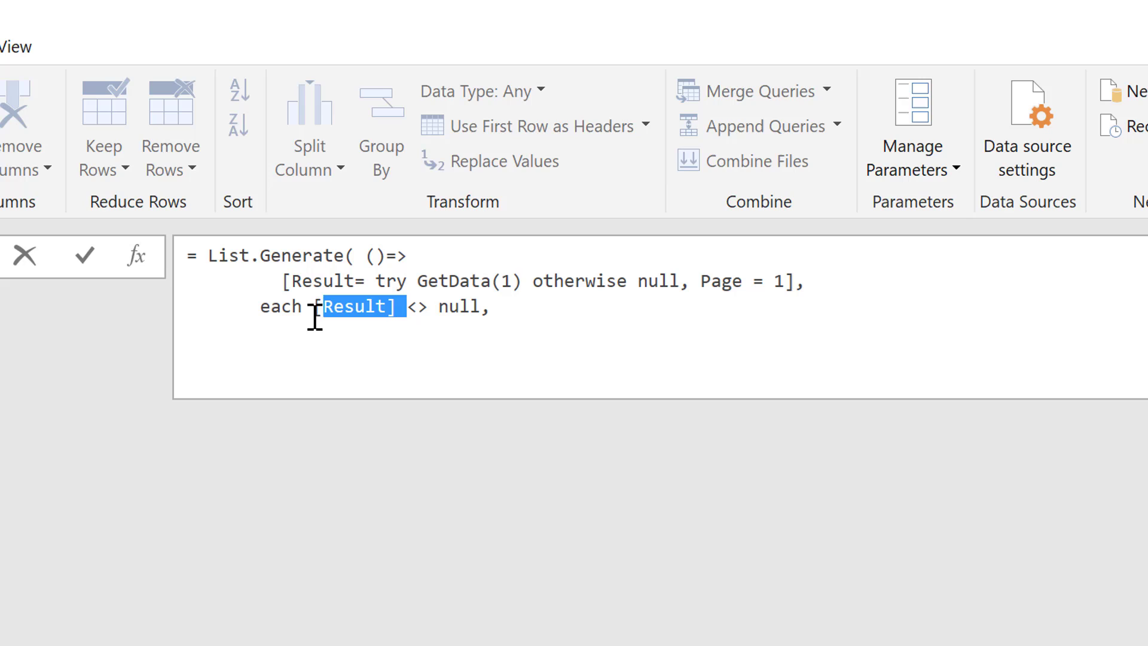
pyautogui.click(431, 311)
pyautogui.click(512, 310)
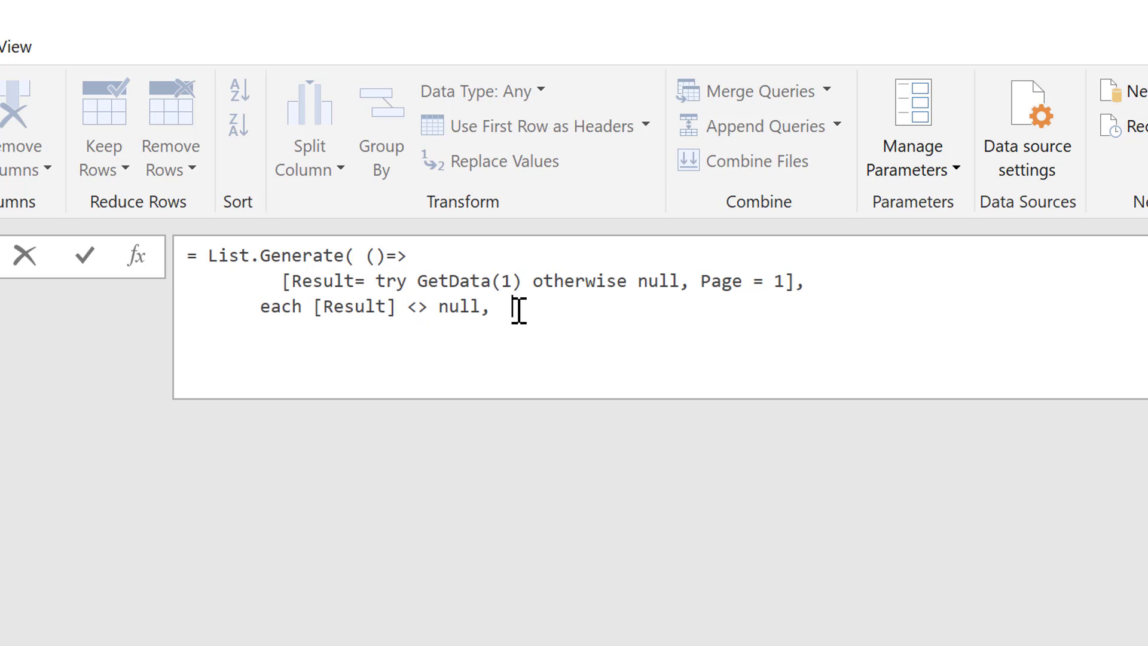
pyautogui.moveTo(282, 281); pyautogui.dragTo(517, 281)
pyautogui.click(291, 293)
pyautogui.doubleClick(297, 309)
pyautogui.click(484, 312)
pyautogui.click(505, 309)
pyautogui.moveTo(511, 306); pyautogui.dragTo(243, 308)
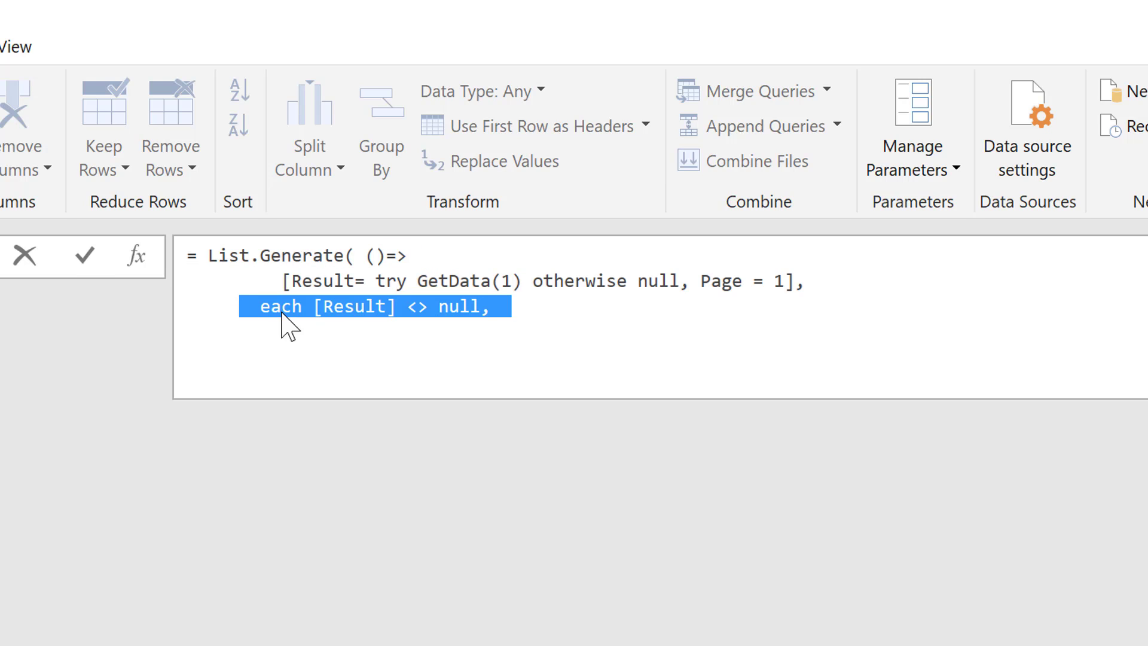
pyautogui.click(506, 326)
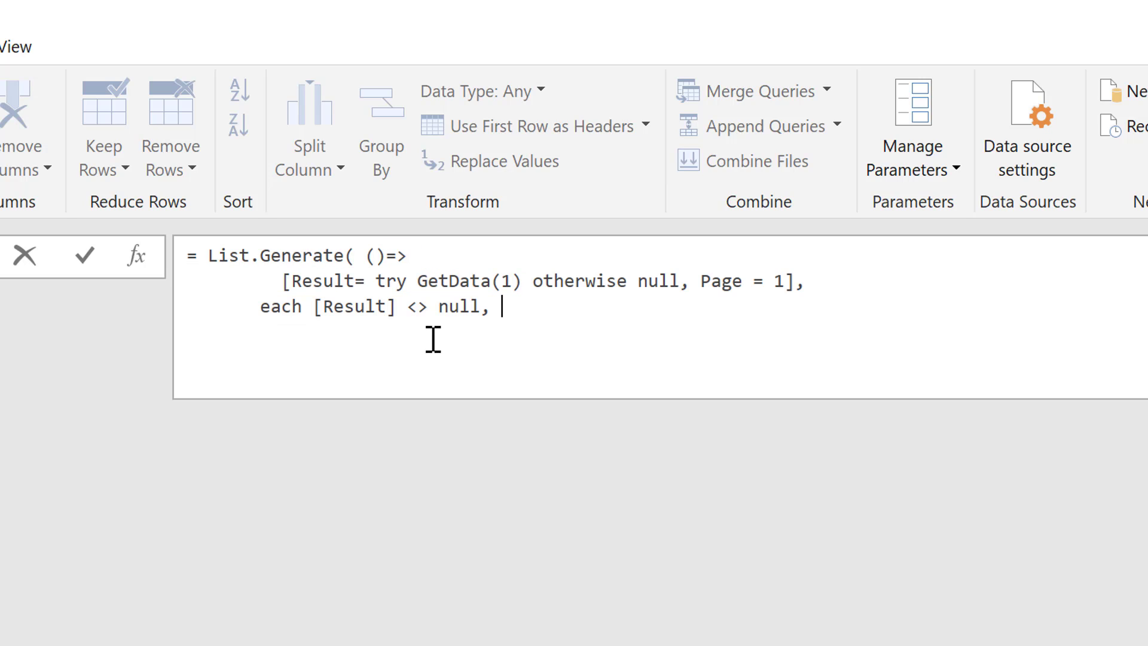
# - Begin the third List.Generate argument on a new line with each [Result =
pyautogui.press('Return')
pyautogui.write('each [Result =')
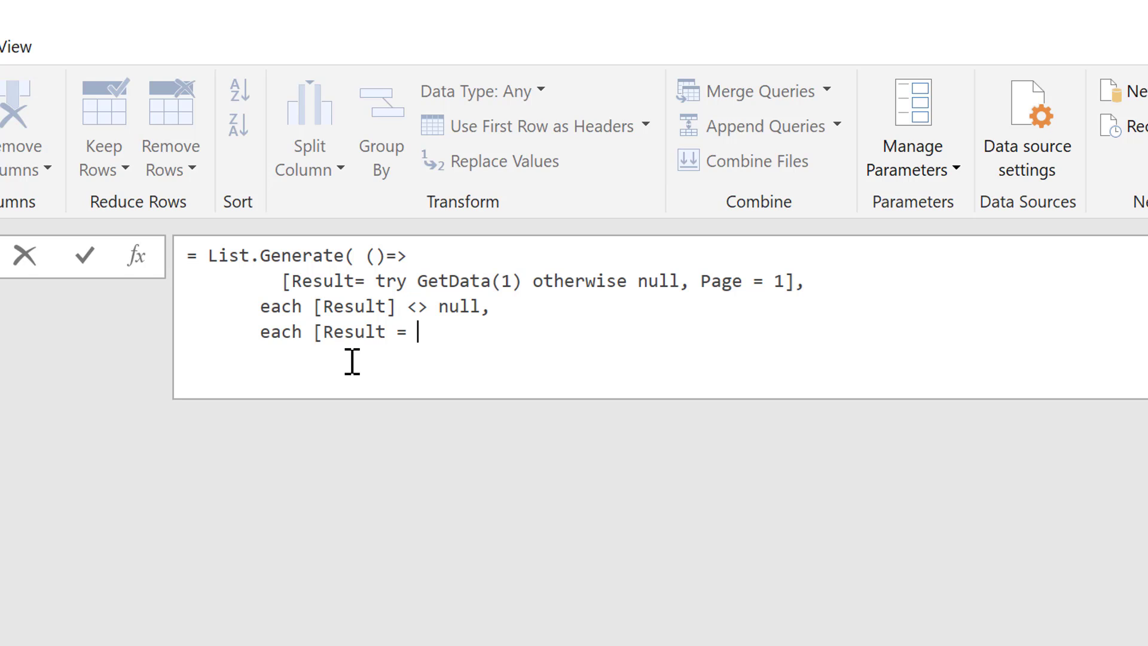
pyautogui.press('Left')
pyautogui.press('Left')
pyautogui.press('Left')
pyautogui.press('Right')
pyautogui.press('Right')
pyautogui.press('Right')
# - Copy try GetData(1) otherwise null from the initial record into the third argument's Result field and remove the surplus spaces before it
pyautogui.moveTo(376, 281); pyautogui.dragTo(660, 283)
pyautogui.hotkey('ctrl', 'c')
pyautogui.click(436, 327)
pyautogui.hotkey('ctrl', 'v')
pyautogui.click(438, 332)
pyautogui.hotkey('shift', 'Left')
pyautogui.hotkey('shift', 'Left')
pyautogui.hotkey('shift', 'Left')
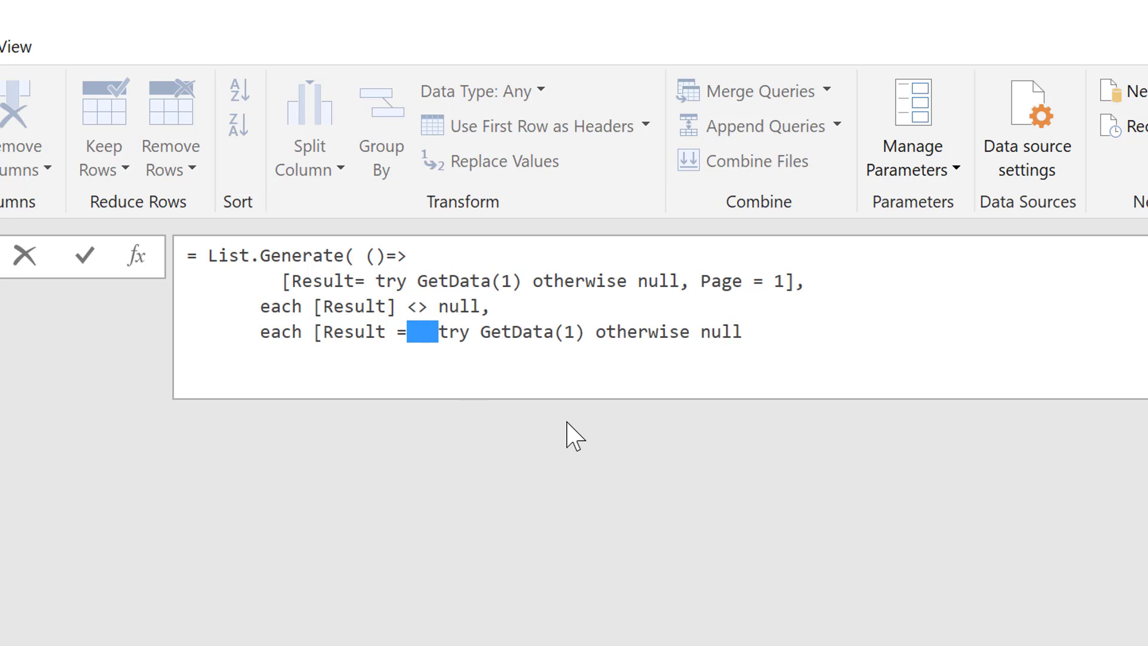
pyautogui.press('BackSpace')
pyautogui.press('Right')
pyautogui.press('Right')
pyautogui.press('Right')
pyautogui.press('Right')
pyautogui.press('Right')
pyautogui.press('Right')
pyautogui.press('Left')
pyautogui.press('Left')
pyautogui.press('Left')
pyautogui.press('Left')
pyautogui.press('Left')
pyautogui.press('Left')
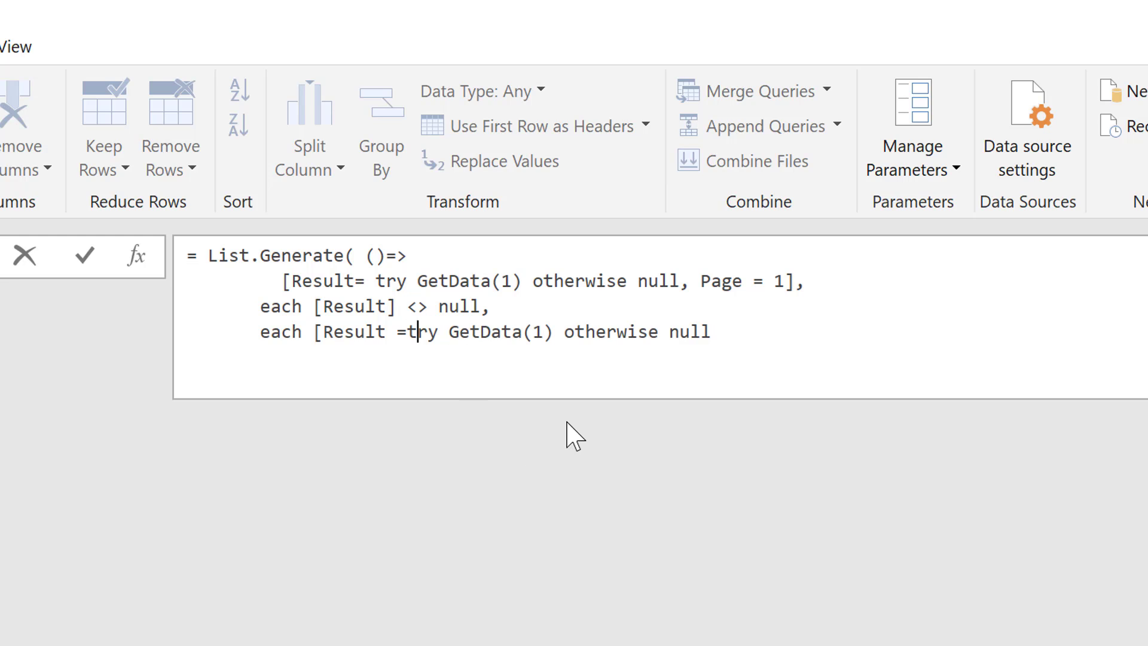
# - Change the GetData argument in the third List.Generate argument to [Page]+1, with one space before try
pyautogui.press('Right')
pyautogui.press('Right')
pyautogui.press('Right')
pyautogui.press('Right')
pyautogui.press('Right')
pyautogui.press('Right')
pyautogui.press('Right')
pyautogui.press('Right')
pyautogui.press('Right')
pyautogui.press('Right')
pyautogui.press('Right')
pyautogui.press('Right')
pyautogui.press('Right')
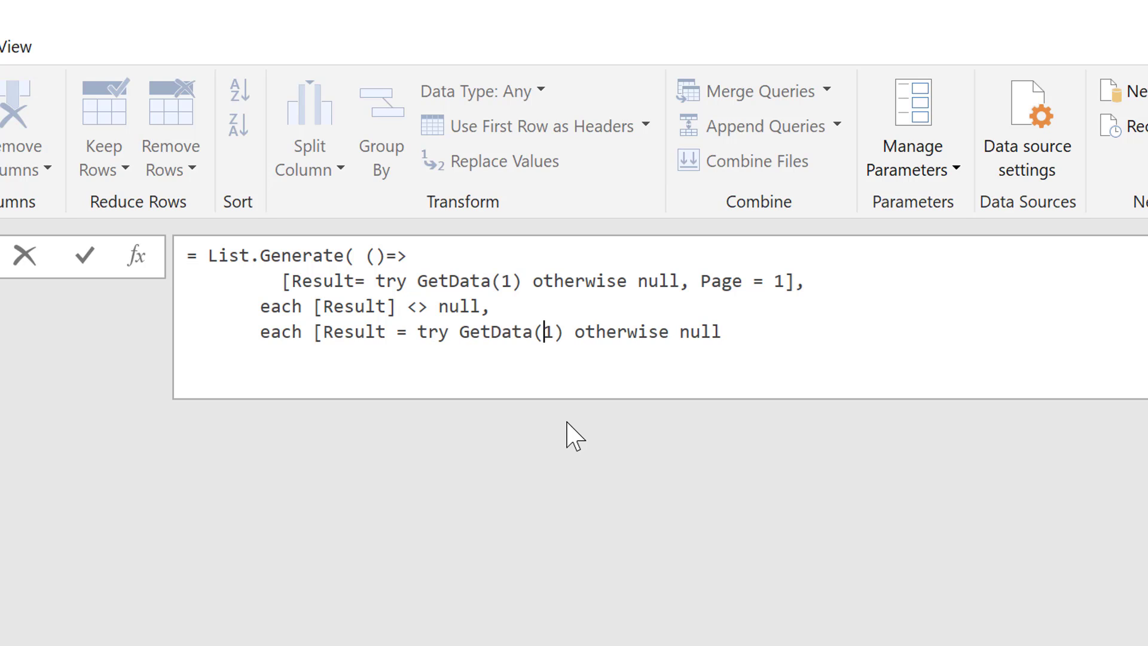
pyautogui.write('[')
pyautogui.write('Page]')
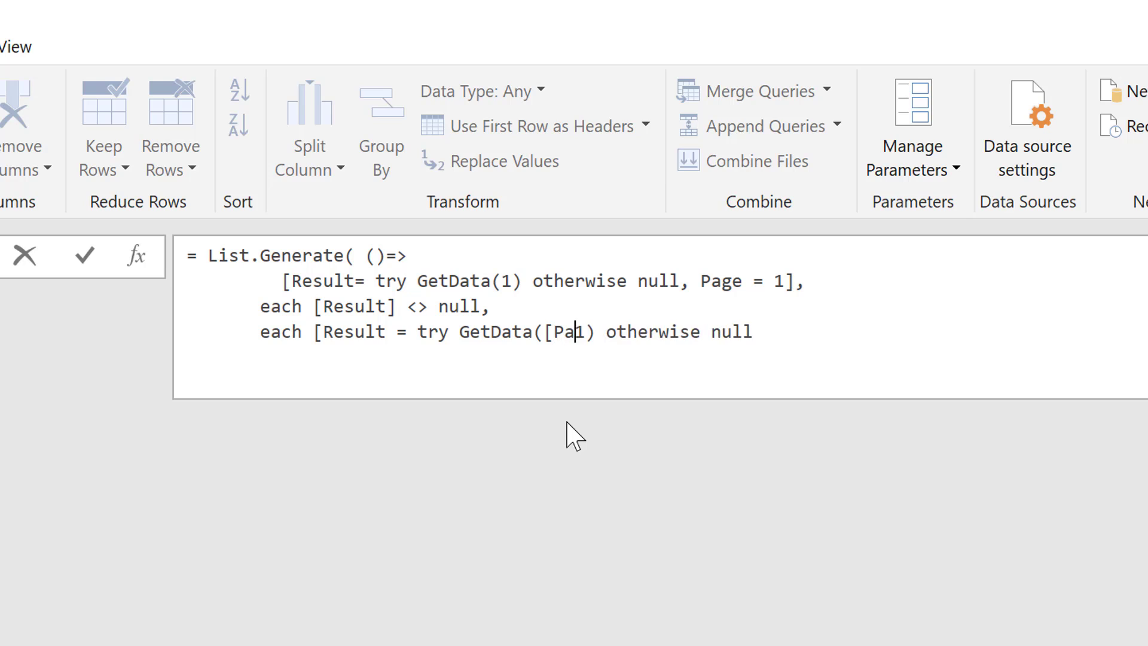
pyautogui.write('+')
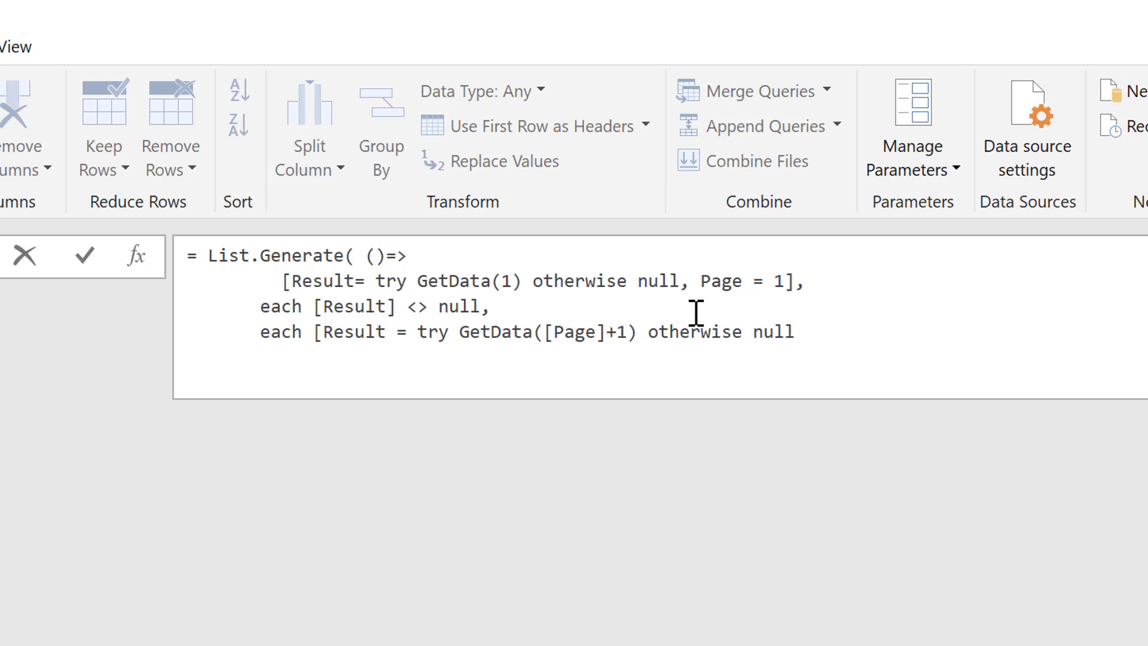
pyautogui.moveTo(627, 332); pyautogui.dragTo(598, 332)
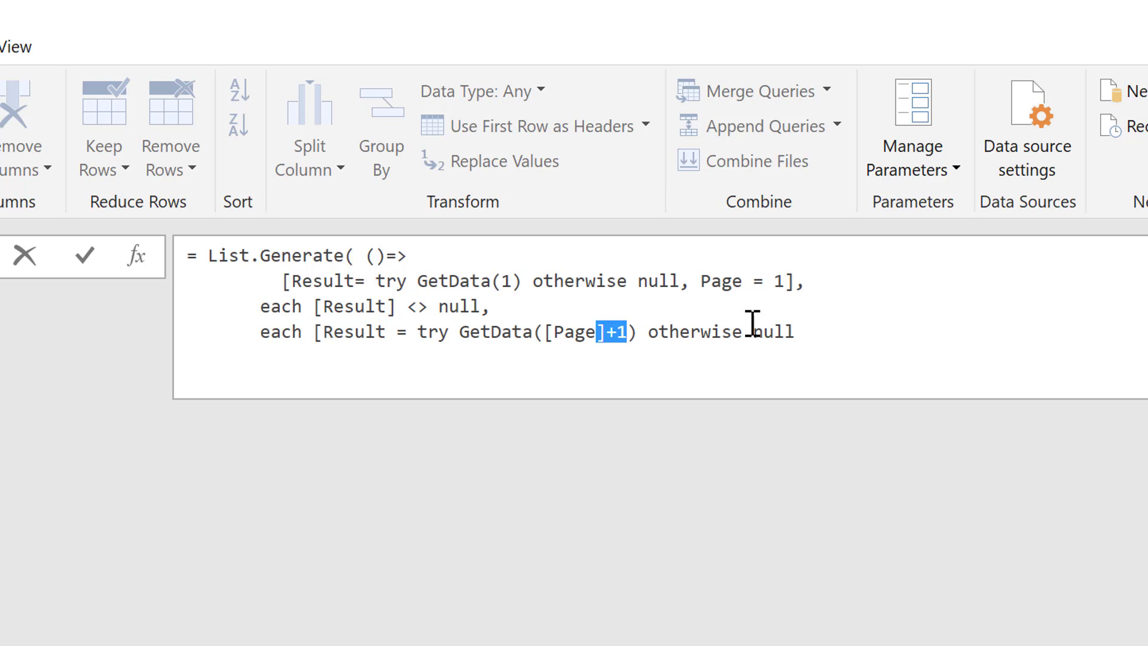
# - Add a second field Page =[Page]+1 after otherwise null, reusing the GetData argument's expression, and close the record with a bracket
pyautogui.click(798, 330)
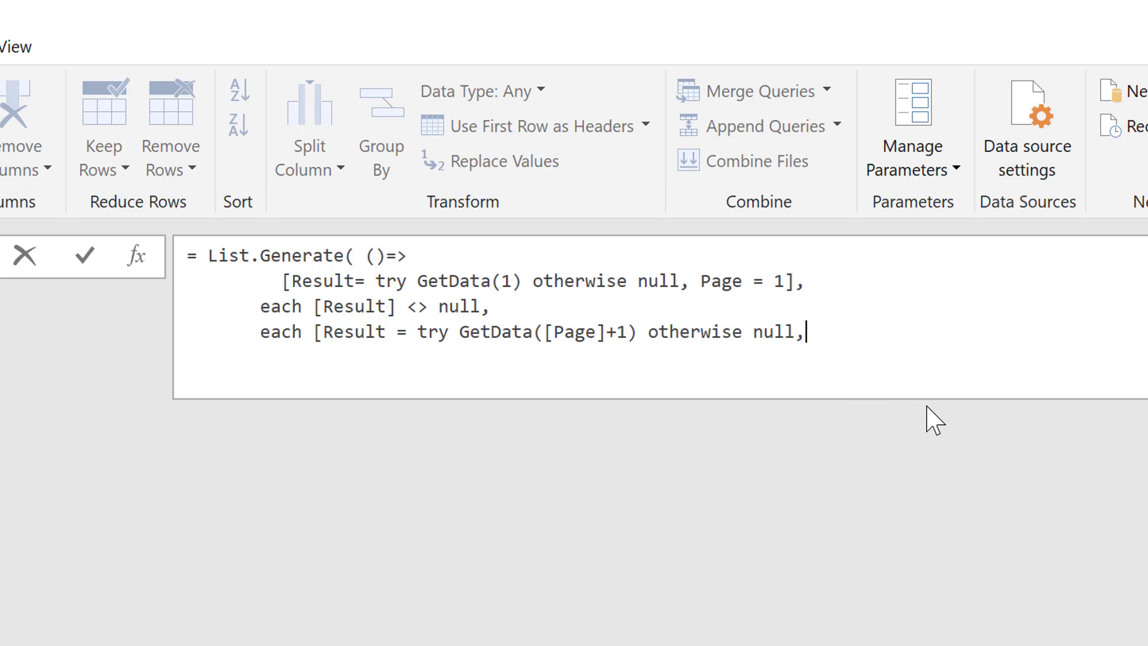
pyautogui.write('Page =')
pyautogui.moveTo(626, 333); pyautogui.dragTo(561, 333)
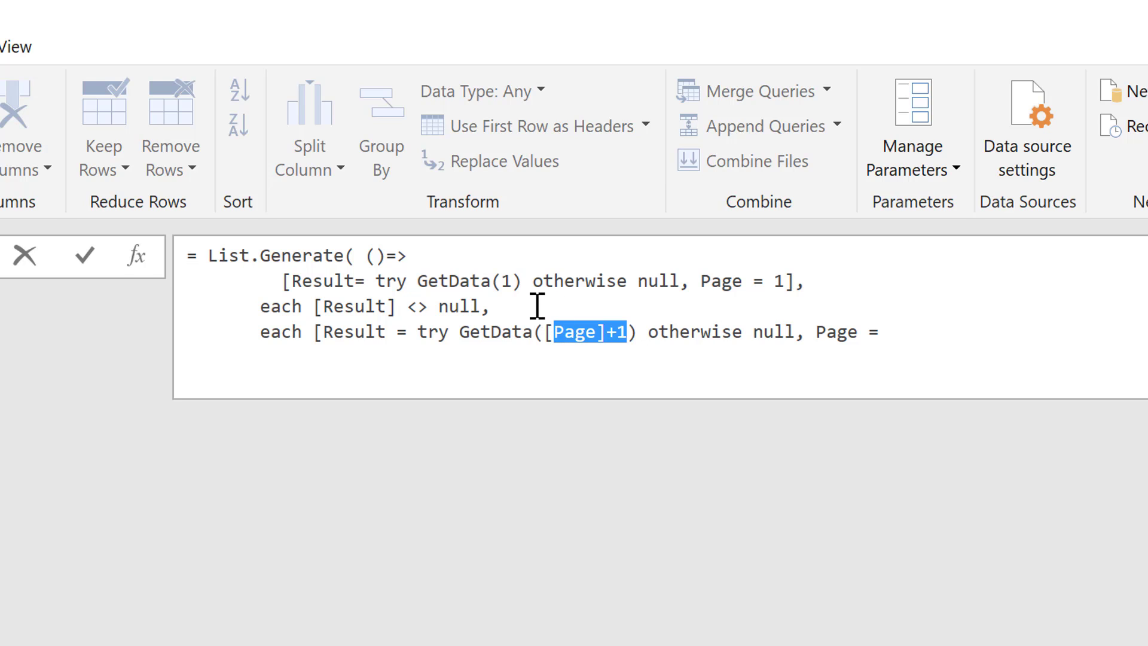
pyautogui.hotkey('shift', 'Left')
pyautogui.click(885, 338)
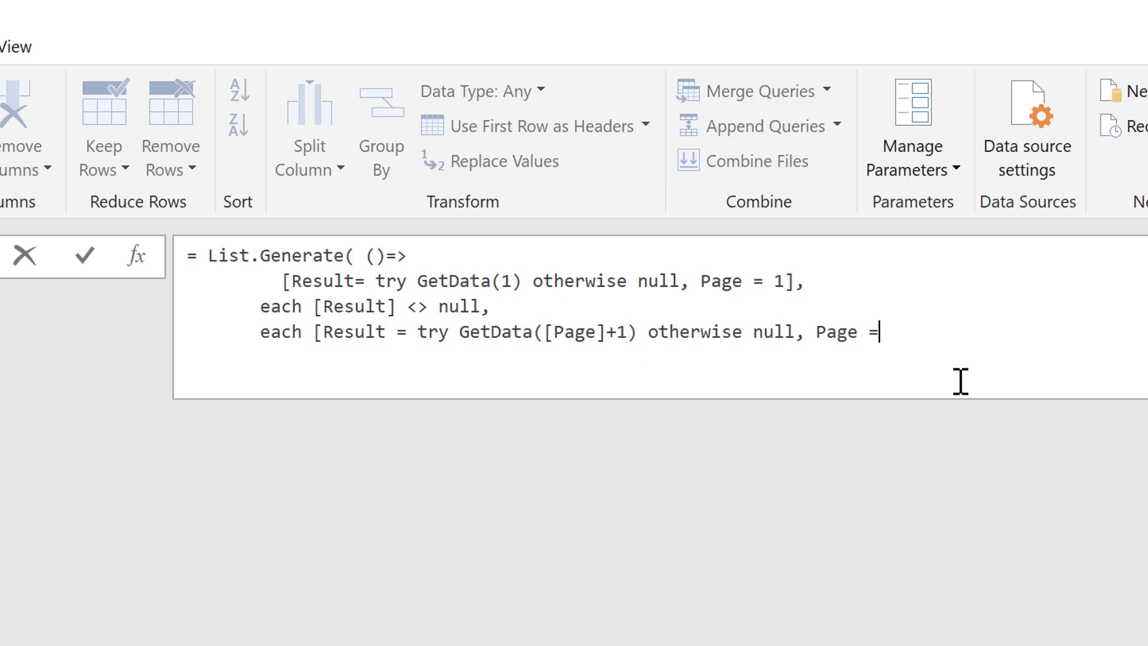
pyautogui.hotkey('ctrl', 'v')
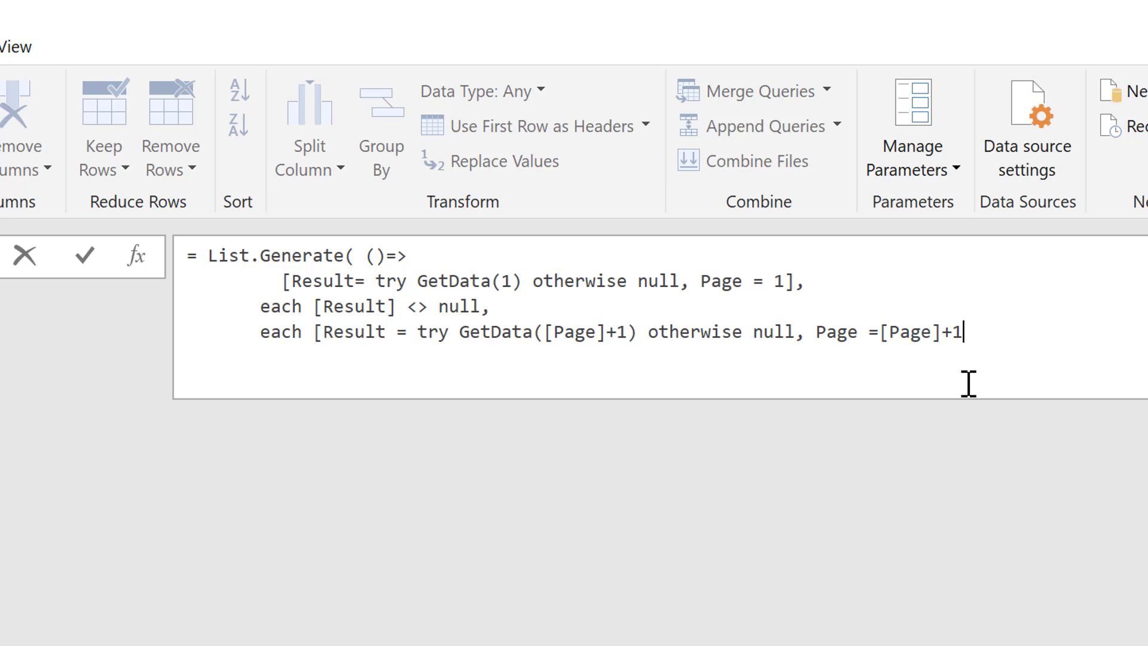
pyautogui.write(']')
# - Review the completed record in the third argument, highlighting it from the closing bracket back to its opening bracket
pyautogui.hotkey('shift', 'Left')
pyautogui.hotkey('shift', 'Left')
pyautogui.hotkey('shift', 'Left')
pyautogui.hotkey('shift', 'Left')
pyautogui.hotkey('shift', 'Left')
pyautogui.hotkey('shift', 'Left')
pyautogui.hotkey('shift', 'Left')
pyautogui.hotkey('shift', 'Left')
pyautogui.hotkey('shift', 'Left')
pyautogui.hotkey('shift', 'Left')
pyautogui.hotkey('shift', 'Left')
pyautogui.hotkey('shift', 'Left')
pyautogui.hotkey('shift', 'Left')
pyautogui.hotkey('shift', 'Left')
pyautogui.hotkey('shift', 'Left')
pyautogui.hotkey('shift', 'Left')
pyautogui.hotkey('shift', 'Left')
pyautogui.hotkey('shift', 'Left')
pyautogui.hotkey('shift', 'Left')
pyautogui.hotkey('shift', 'Left')
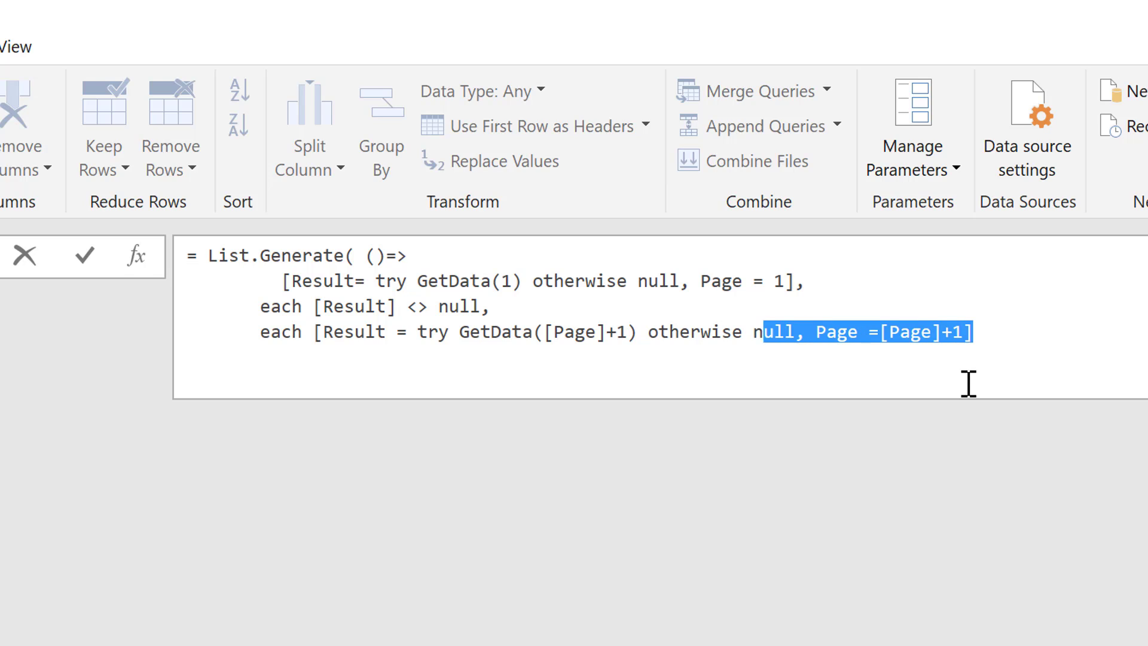
pyautogui.hotkey('shift', 'Left')
pyautogui.hotkey('shift', 'Left')
pyautogui.hotkey('shift', 'Left')
pyautogui.hotkey('shift', 'Left')
pyautogui.hotkey('shift', 'Left')
pyautogui.hotkey('shift', 'Left')
pyautogui.hotkey('shift', 'Left')
pyautogui.hotkey('shift', 'Left')
pyautogui.hotkey('shift', 'Left')
pyautogui.hotkey('shift', 'Left')
pyautogui.hotkey('shift', 'Left')
pyautogui.hotkey('shift', 'Left')
pyautogui.hotkey('shift', 'Left')
pyautogui.hotkey('shift', 'Left')
pyautogui.hotkey('shift', 'Left')
pyautogui.hotkey('shift', 'Left')
pyautogui.hotkey('shift', 'Left')
pyautogui.hotkey('shift', 'Left')
pyautogui.hotkey('shift', 'Left')
pyautogui.hotkey('shift', 'Left')
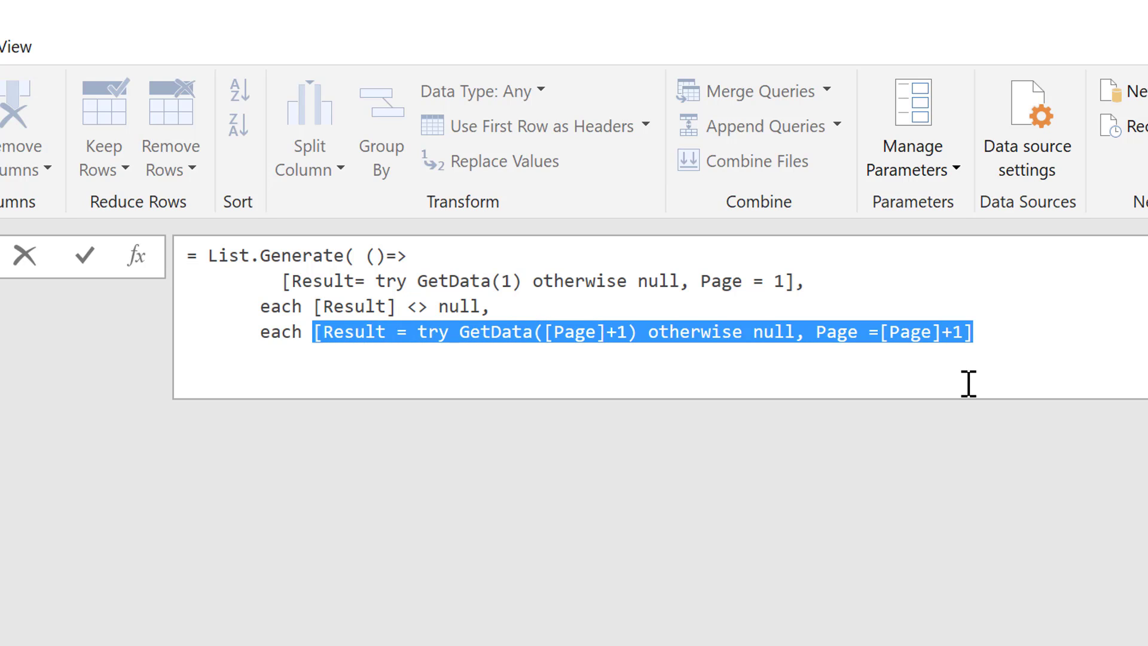
# - Add each [Output] on a new line as the fourth List.Generate argument, separated from the third by a comma
pyautogui.press('End')
pyautogui.write(',')
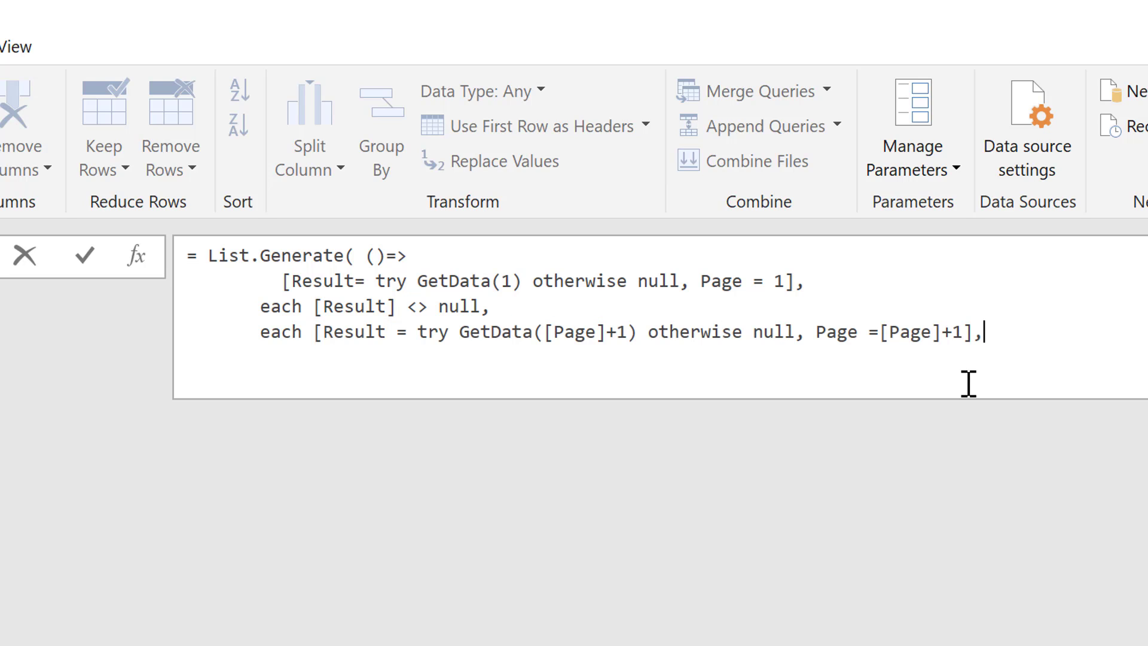
pyautogui.hotkey('shift', 'Return')
pyautogui.write('each')
pyautogui.write('[Output]')
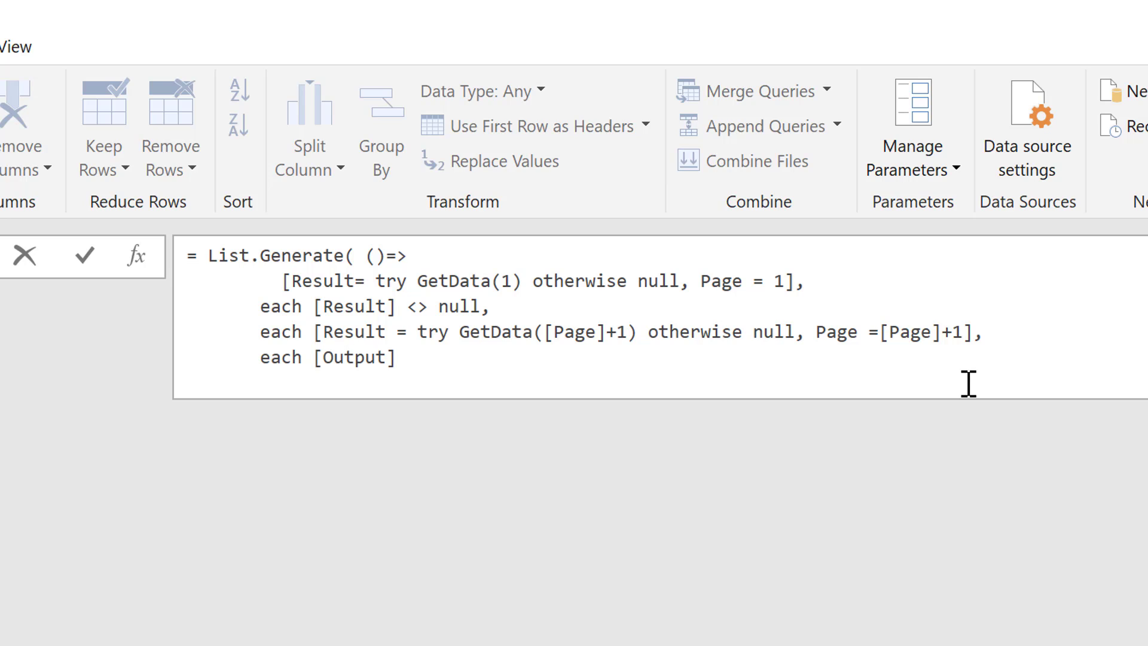
pyautogui.press('Up')
pyautogui.press('Left')
pyautogui.press('Left')
pyautogui.press('Left')
pyautogui.press('Left')
pyautogui.press('Left')
pyautogui.press('Left')
pyautogui.press('Left')
pyautogui.press('Left')
pyautogui.press('Left')
pyautogui.press('Left')
pyautogui.press('Right')
pyautogui.press('Right')
pyautogui.press('Right')
pyautogui.press('Right')
pyautogui.press('Right')
pyautogui.press('Right')
pyautogui.press('Right')
pyautogui.press('Right')
pyautogui.press('Right')
pyautogui.press('Right')
pyautogui.press('Right')
pyautogui.press('Right')
pyautogui.press('Right')
pyautogui.press('Right')
pyautogui.press('Right')
pyautogui.press('Right')
pyautogui.press('Right')
pyautogui.press('Right')
pyautogui.press('Right')
pyautogui.press('Right')
pyautogui.press('Right')
pyautogui.press('Right')
pyautogui.press('Right')
pyautogui.press('Right')
pyautogui.press('Right')
pyautogui.press('Right')
pyautogui.press('Right')
pyautogui.press('Right')
pyautogui.press('Right')
pyautogui.press('Right')
# - Change the fourth List.Generate argument to each [Result], close the function with a parenthesis and commit the formula
pyautogui.press('Down')
pyautogui.press('Left')
pyautogui.press('Left')
pyautogui.press('Left')
pyautogui.press('Left')
pyautogui.press('Left')
pyautogui.press('Left')
pyautogui.press('Left')
pyautogui.press('Left')
pyautogui.press('Left')
pyautogui.press('Left')
pyautogui.press('Left')
pyautogui.press('Left')
pyautogui.press('Left')
pyautogui.press('Left')
pyautogui.press('Left')
pyautogui.press('Left')
pyautogui.press('Left')
pyautogui.press('Left')
pyautogui.press('Left')
pyautogui.press('Left')
pyautogui.doubleClick(375, 357)
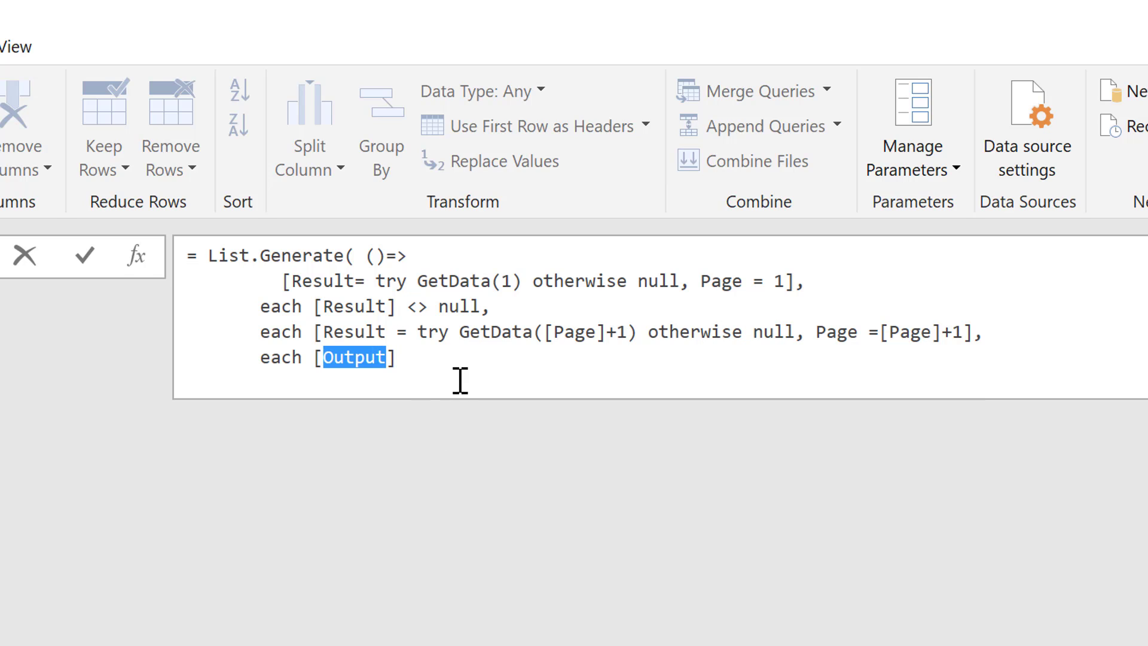
pyautogui.write('Result')
pyautogui.press('Right')
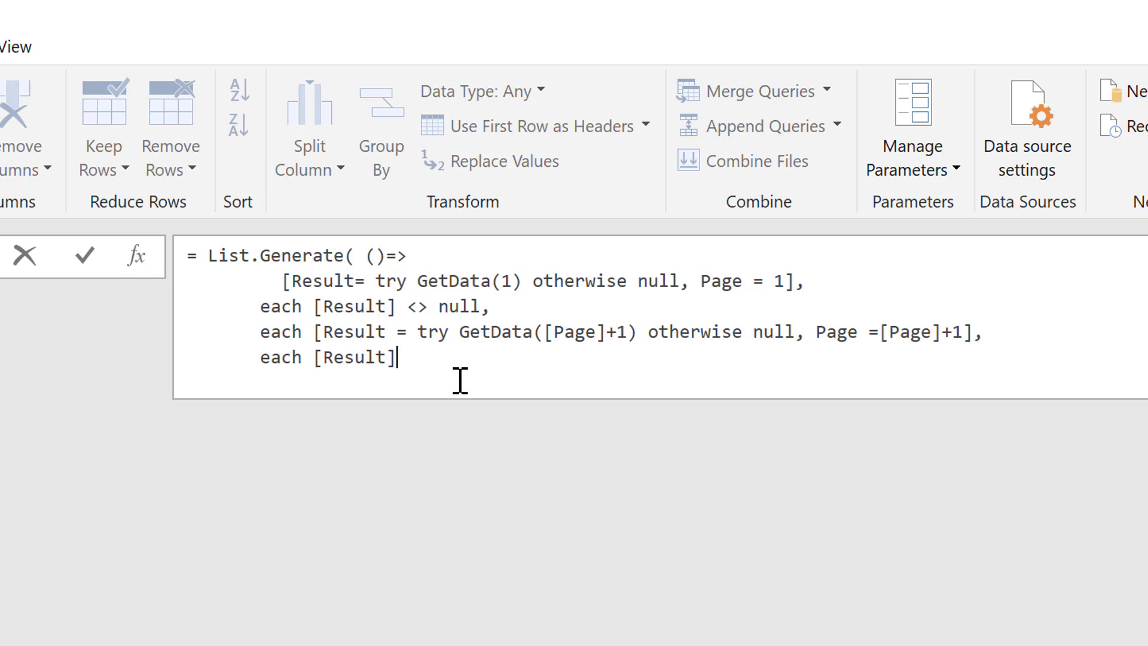
pyautogui.write(')')
pyautogui.press('Return')
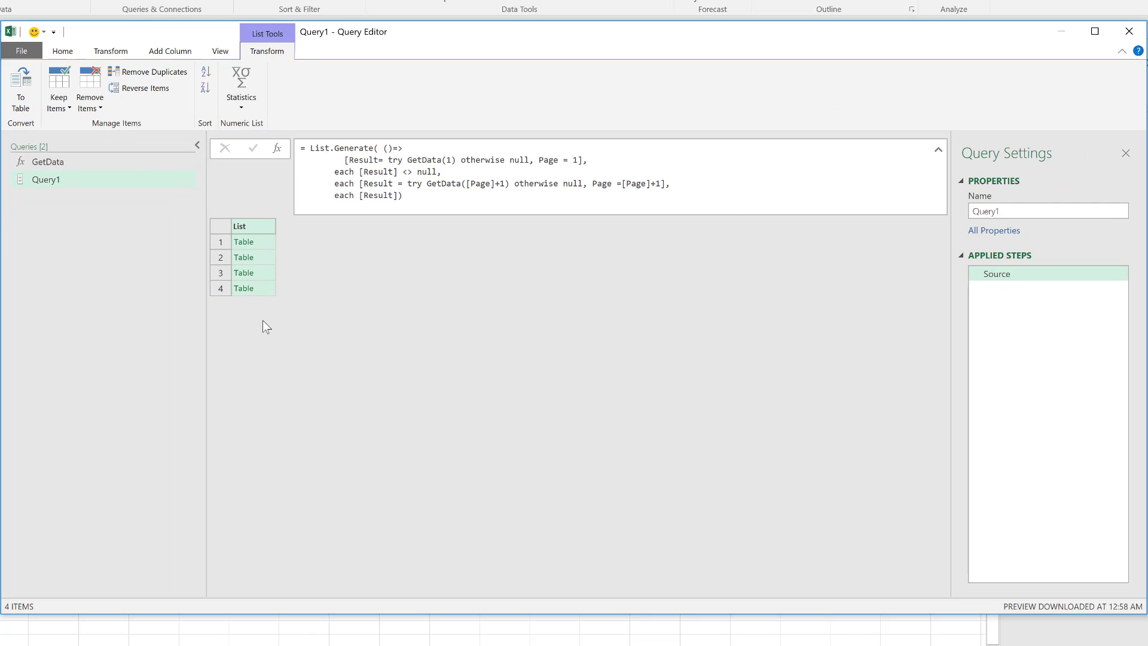
# - Preview each of the four tables in the generated list, enlarging the preview area to check their ranks
pyautogui.click(265, 244)
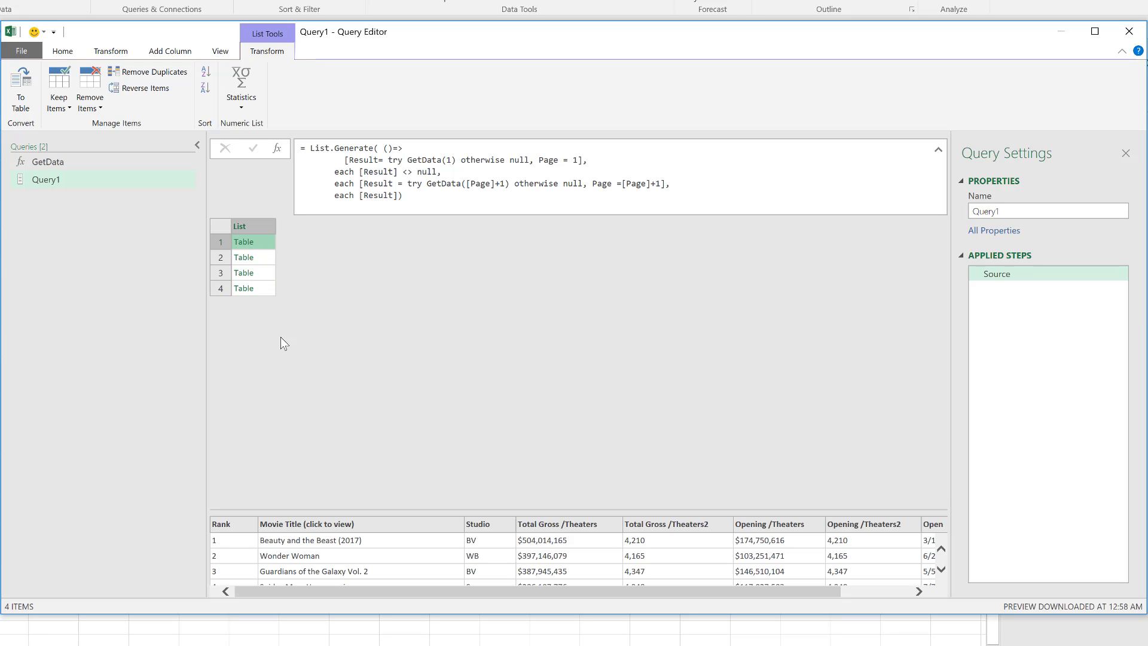
pyautogui.click(266, 258)
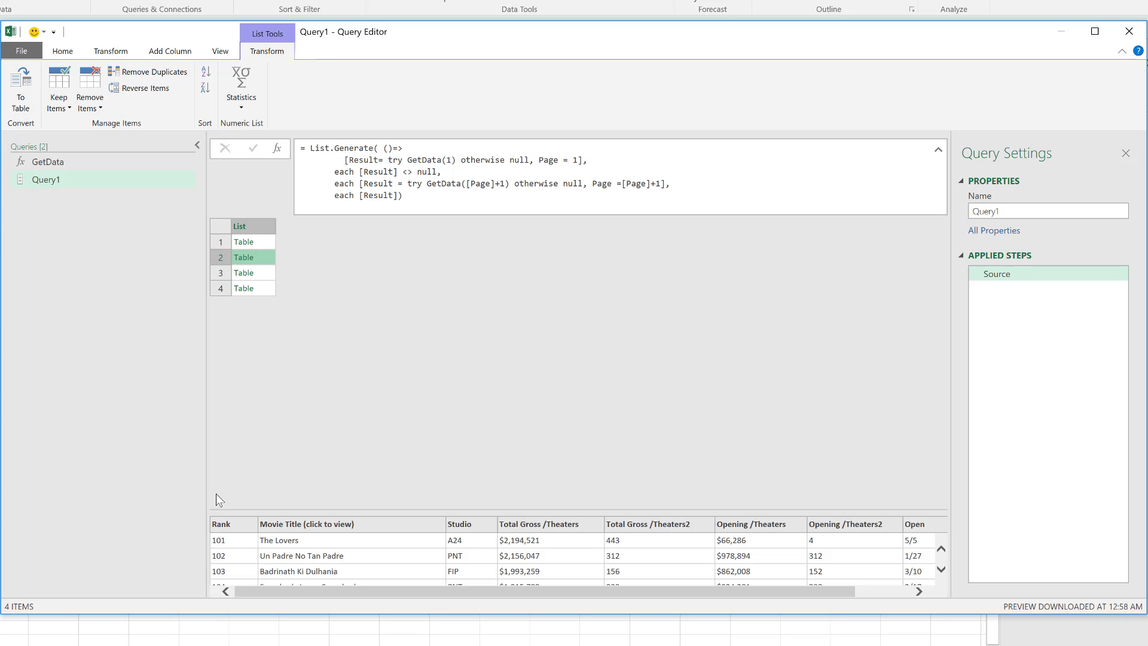
pyautogui.moveTo(241, 512); pyautogui.dragTo(272, 397)
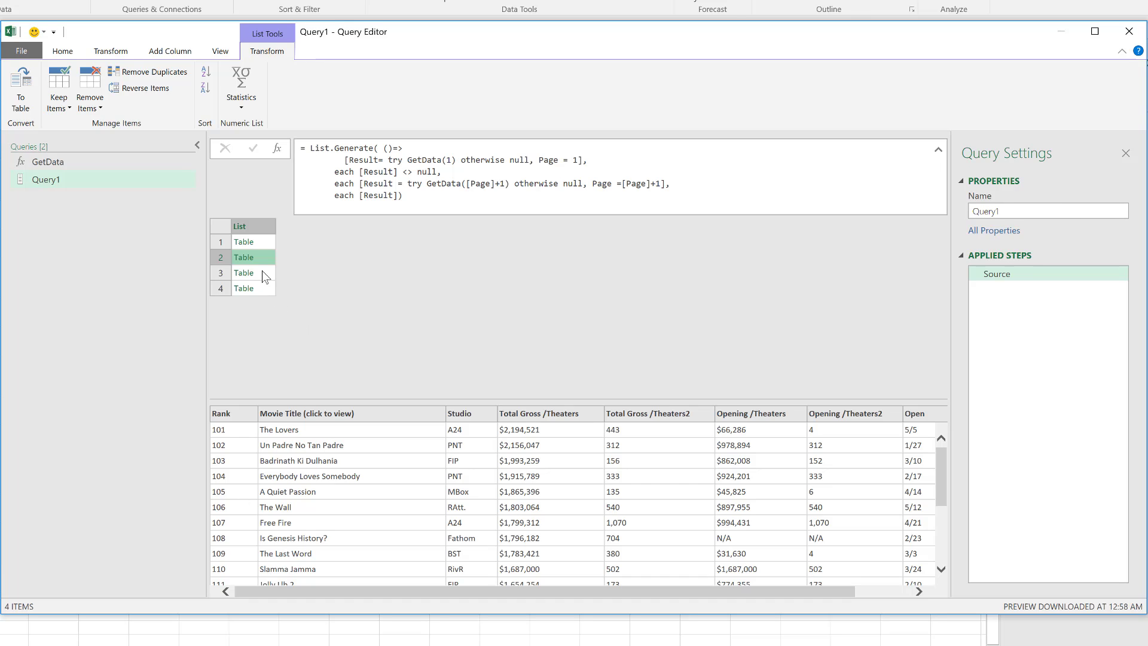
pyautogui.click(262, 273)
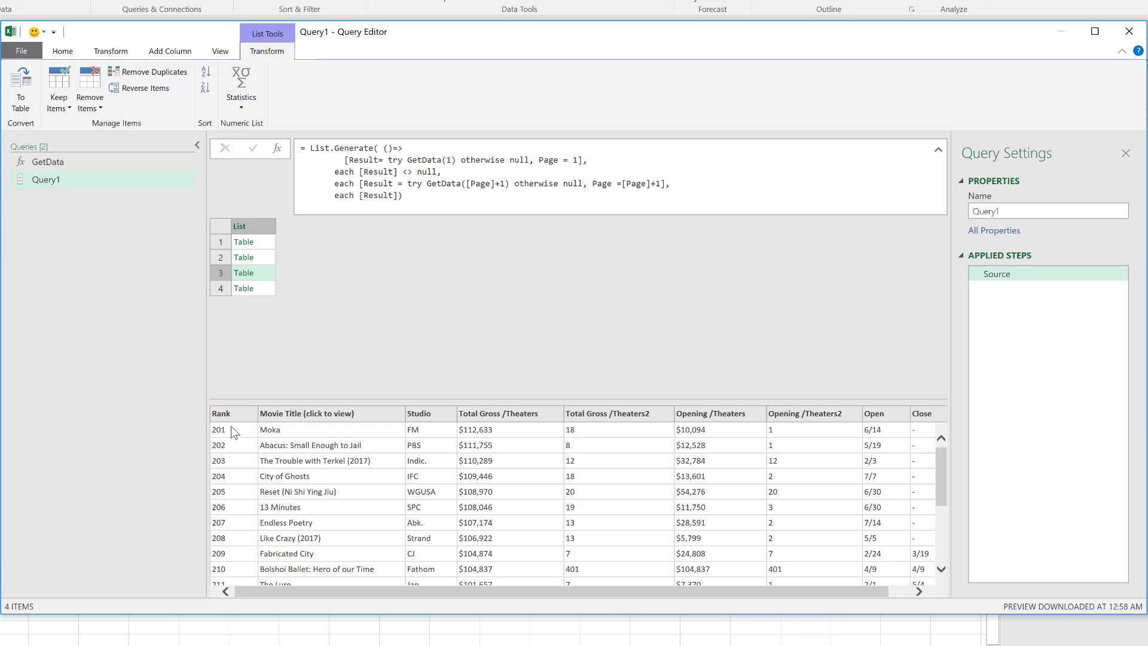
pyautogui.click(266, 289)
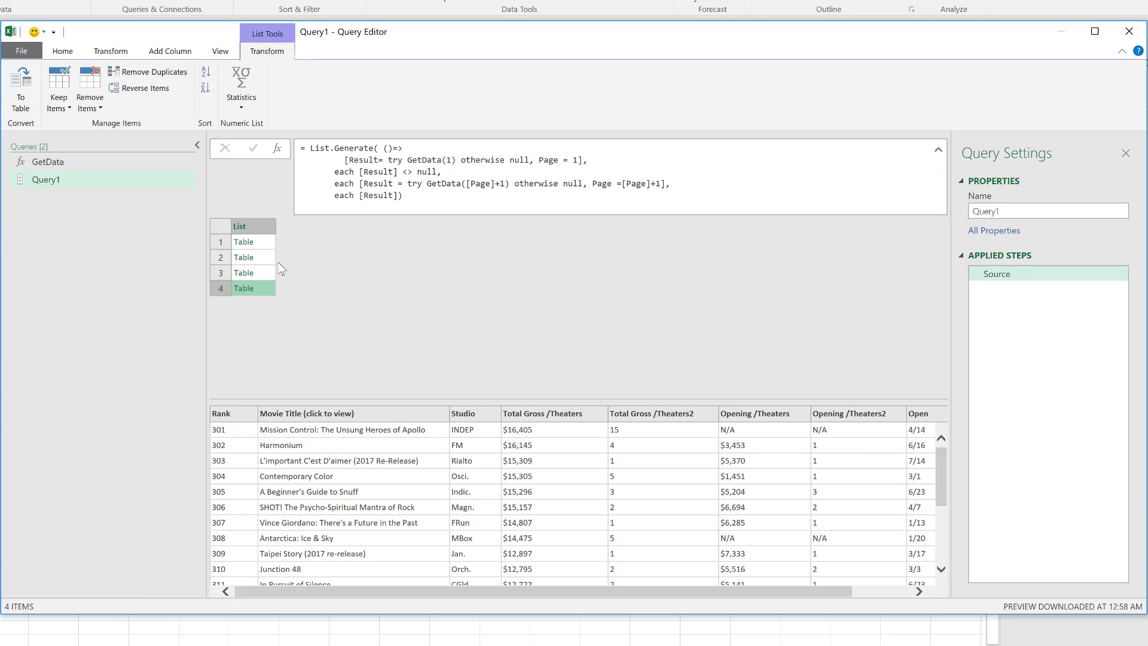
# - Change the year in the GetData function's URL to 2016 and commit the formula
pyautogui.click(157, 161)
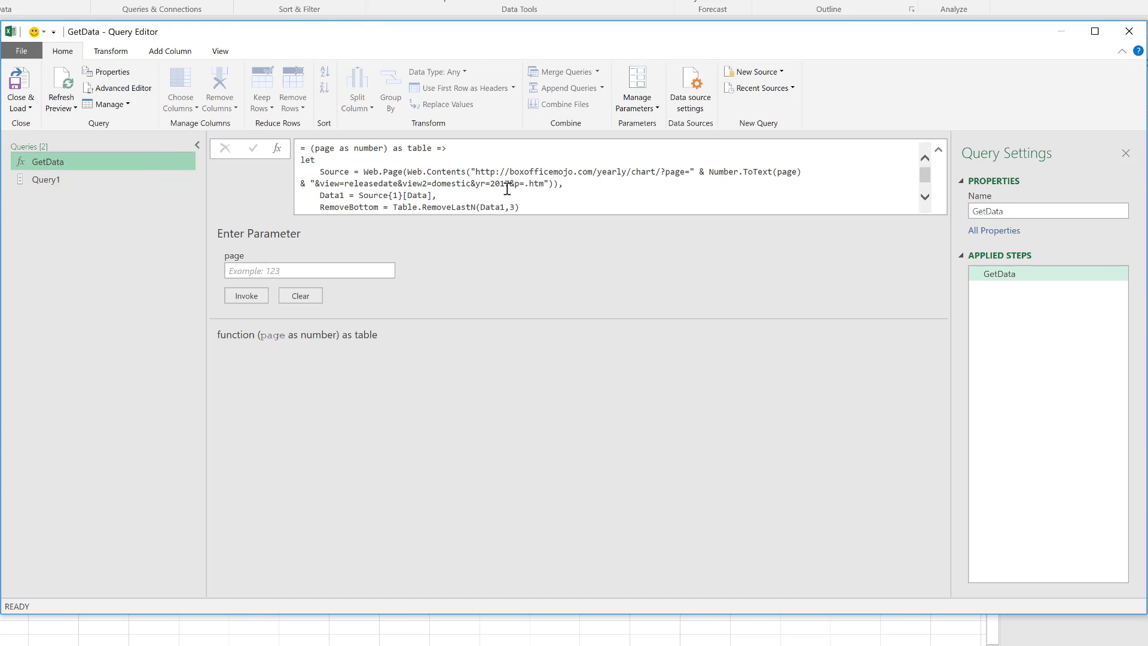
pyautogui.click(508, 184)
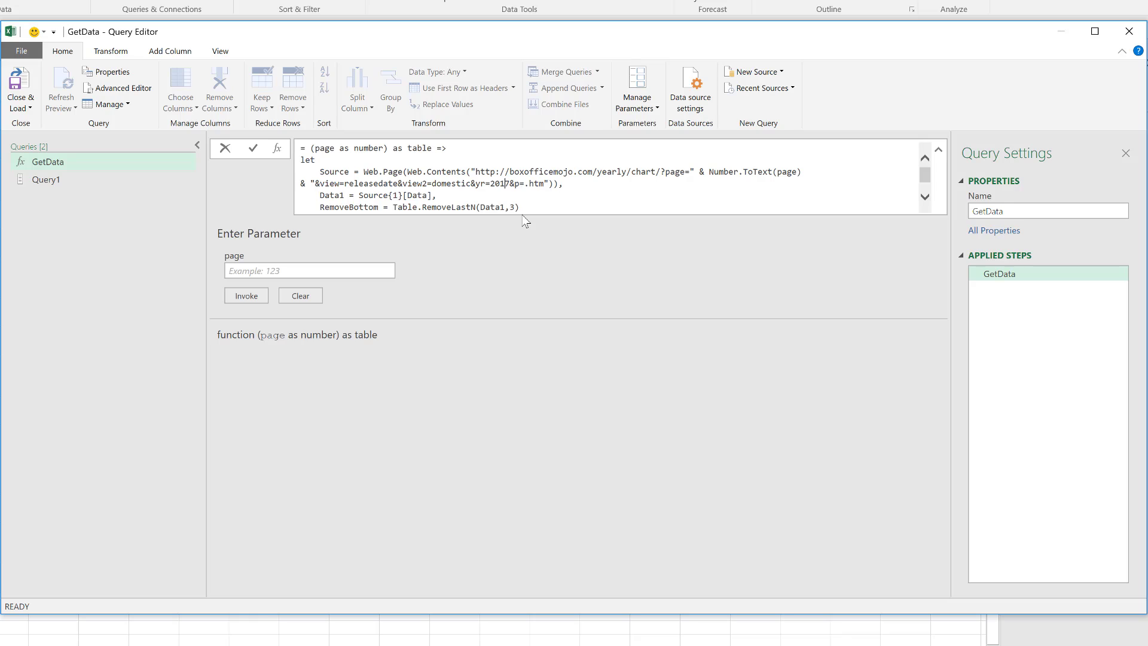
pyautogui.press('Delete')
pyautogui.write('6')
pyautogui.click(525, 221)
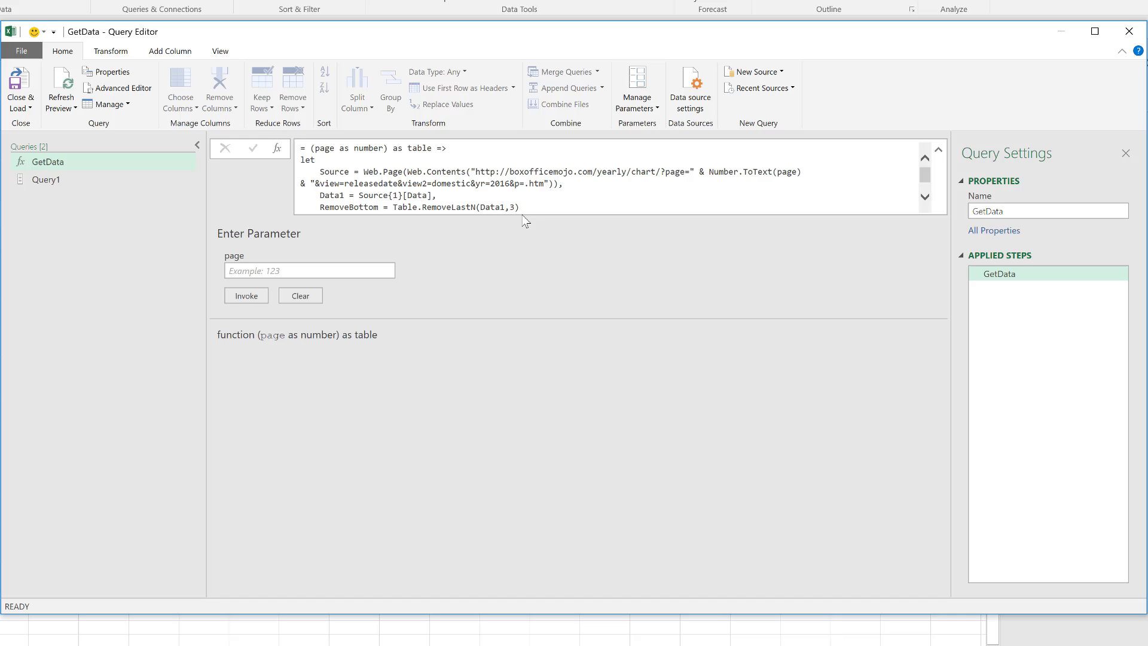
# - Return to Query1 and examine the contents of the eighth table in its refreshed list
pyautogui.click(80, 181)
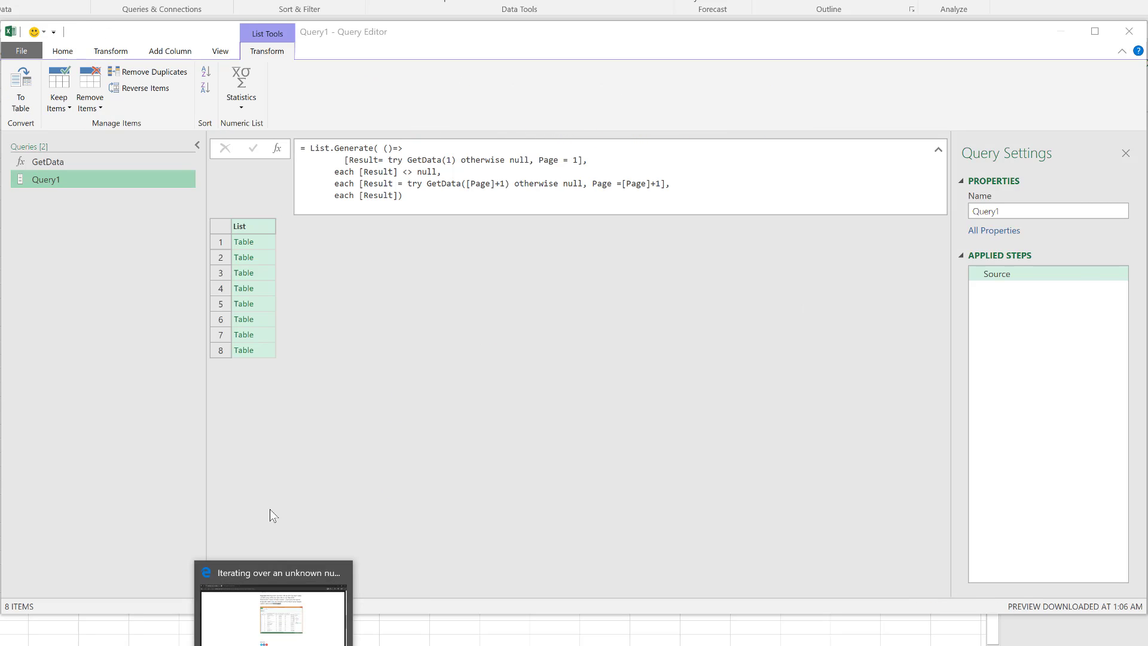
pyautogui.click(262, 350)
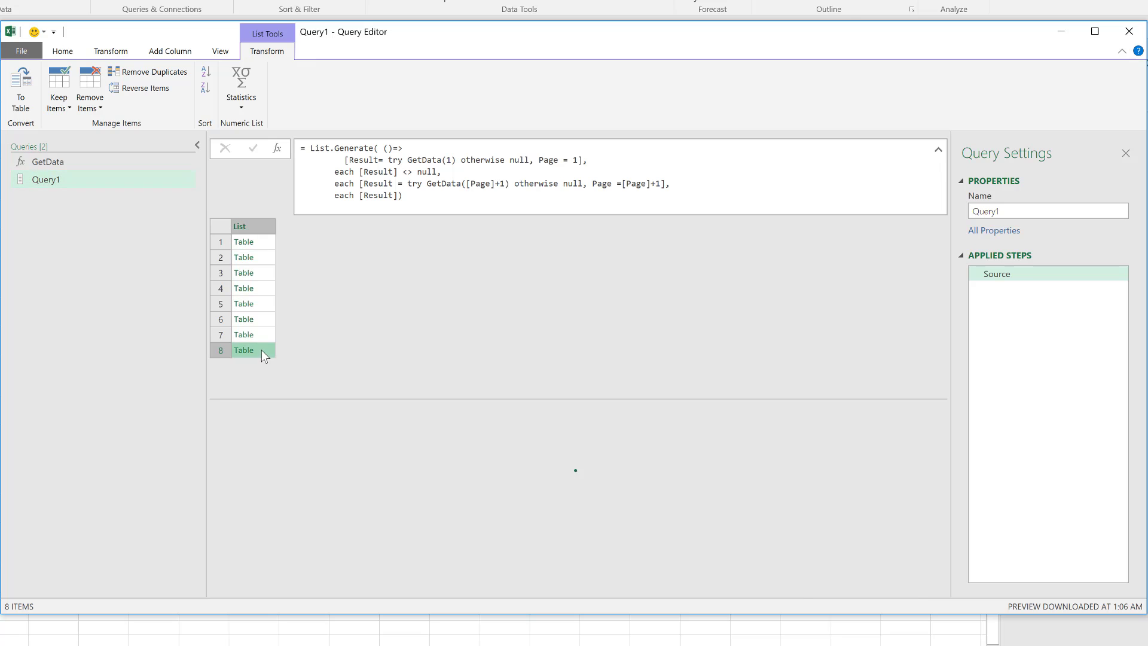
pyautogui.scroll(-3, 255, 478)
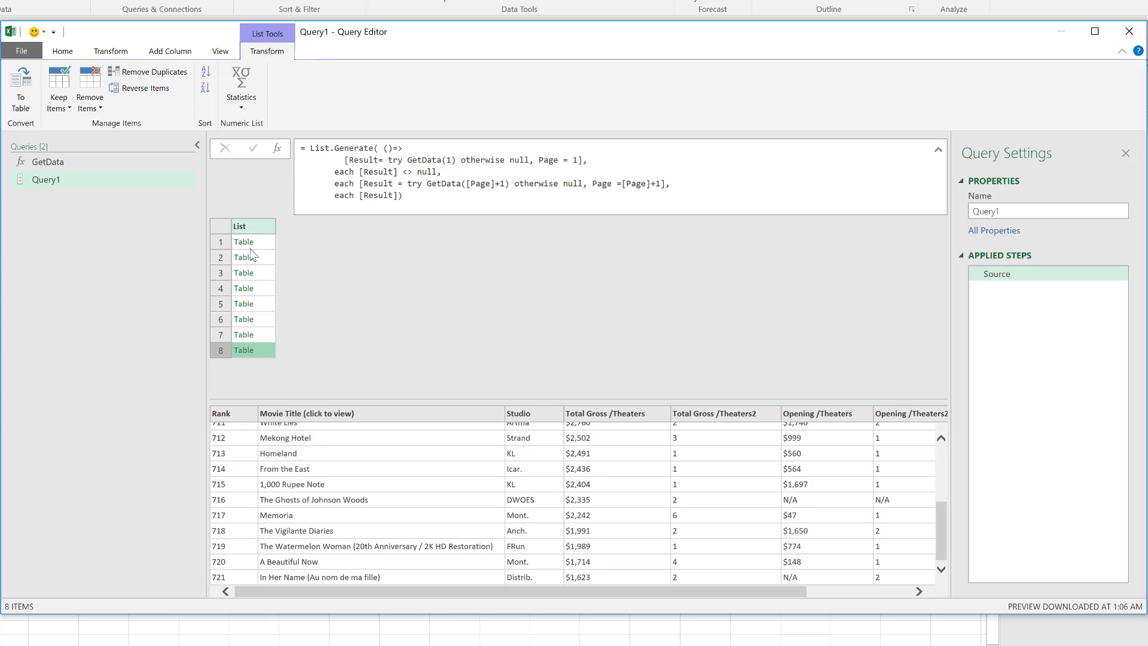
# - Convert the list to a table with no delimiter, and expand all fields of Column1 without the original column name as prefix
pyautogui.click(21, 88)
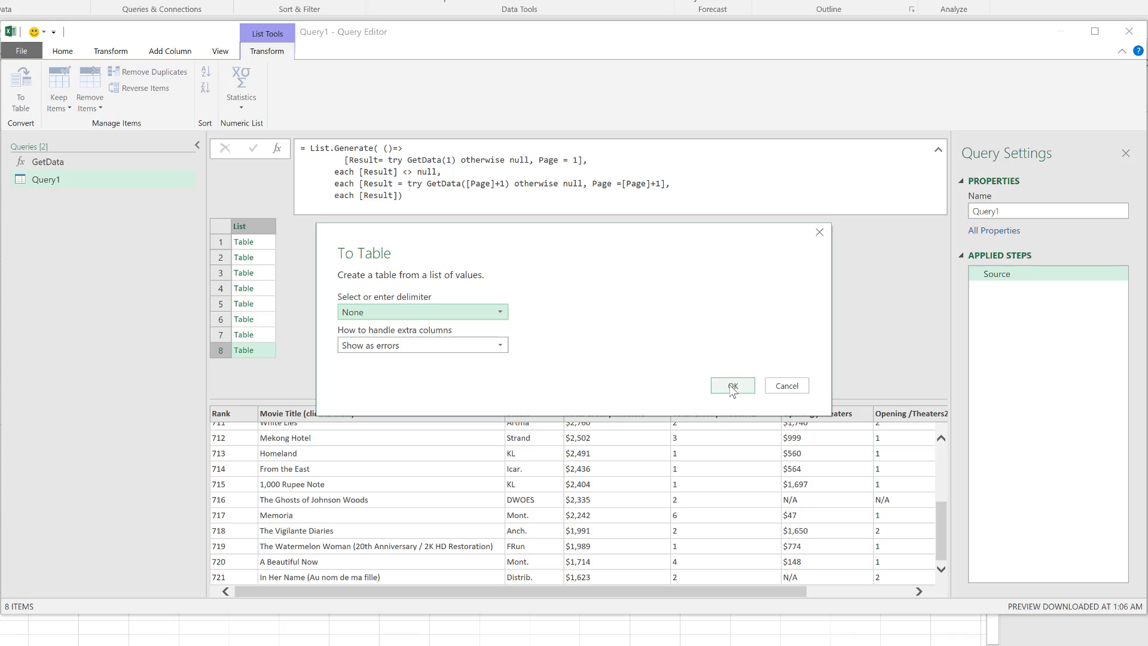
pyautogui.click(733, 387)
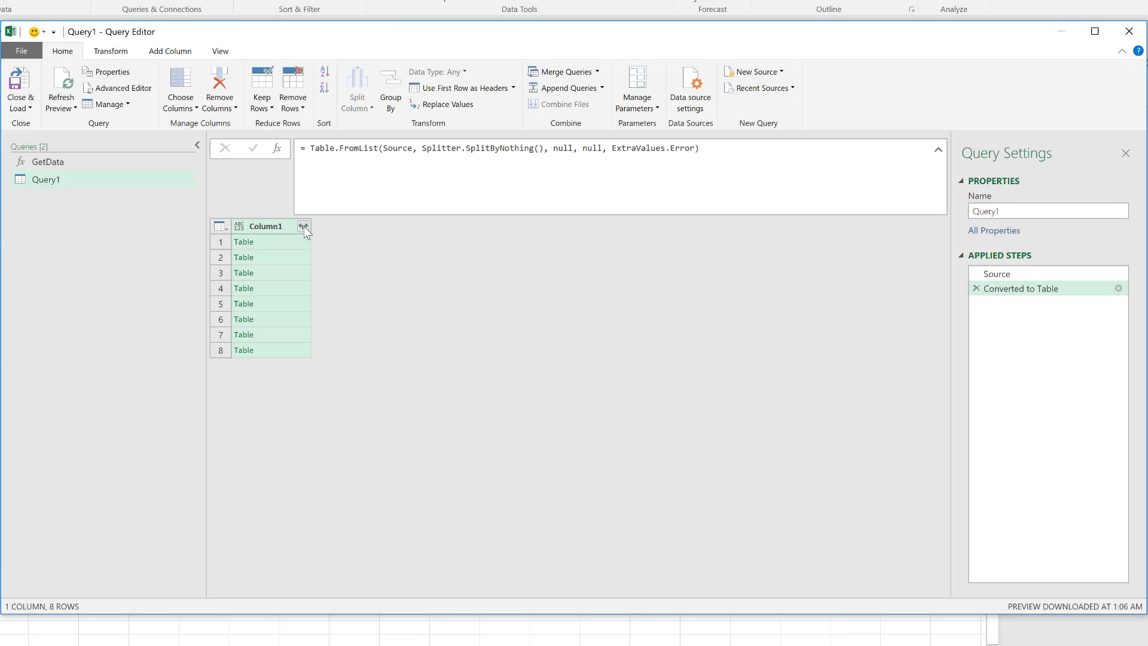
pyautogui.click(303, 226)
pyautogui.click(175, 439)
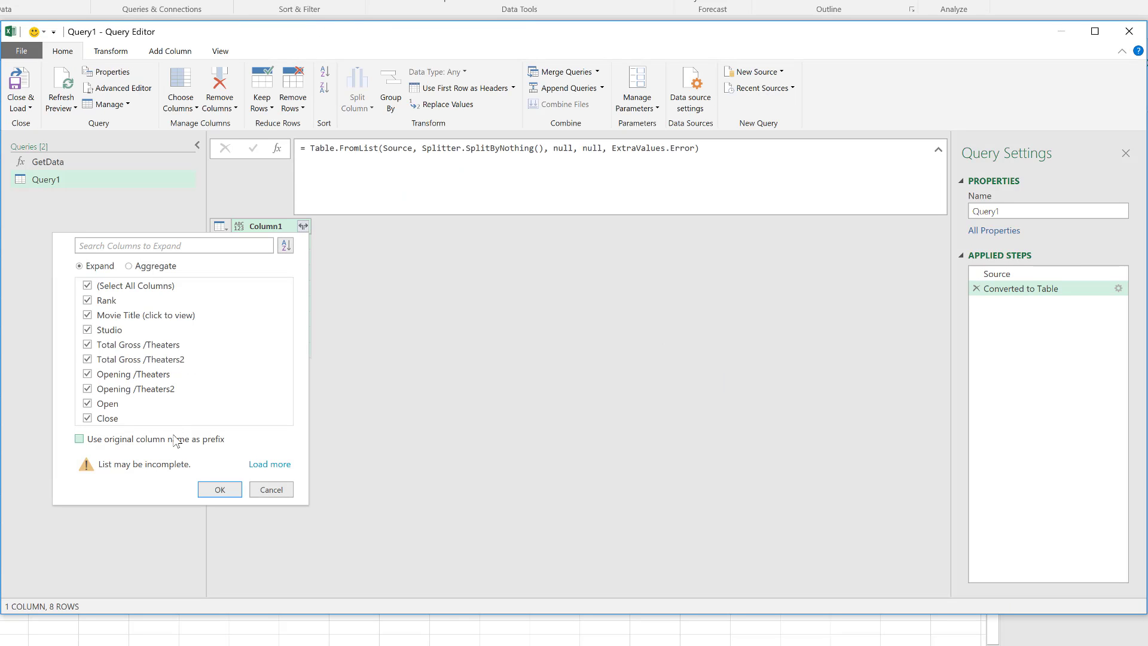
pyautogui.click(219, 489)
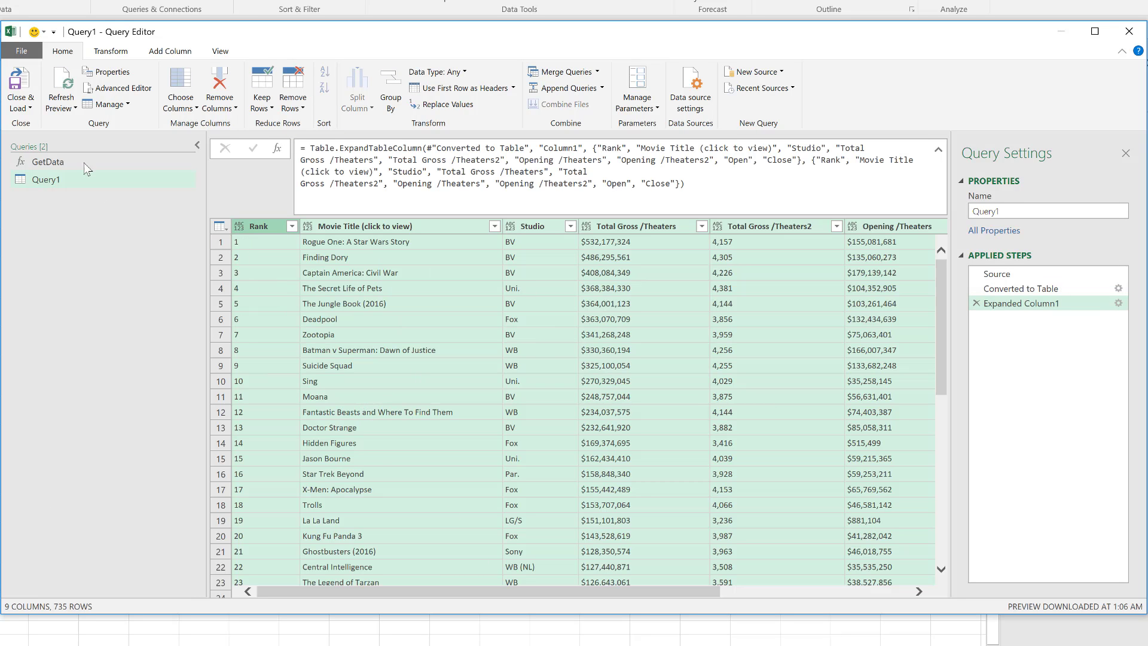
# - Rename Query1 as Matt2017, and close and load the queries to the workbook
pyautogui.doubleClick(1011, 211)
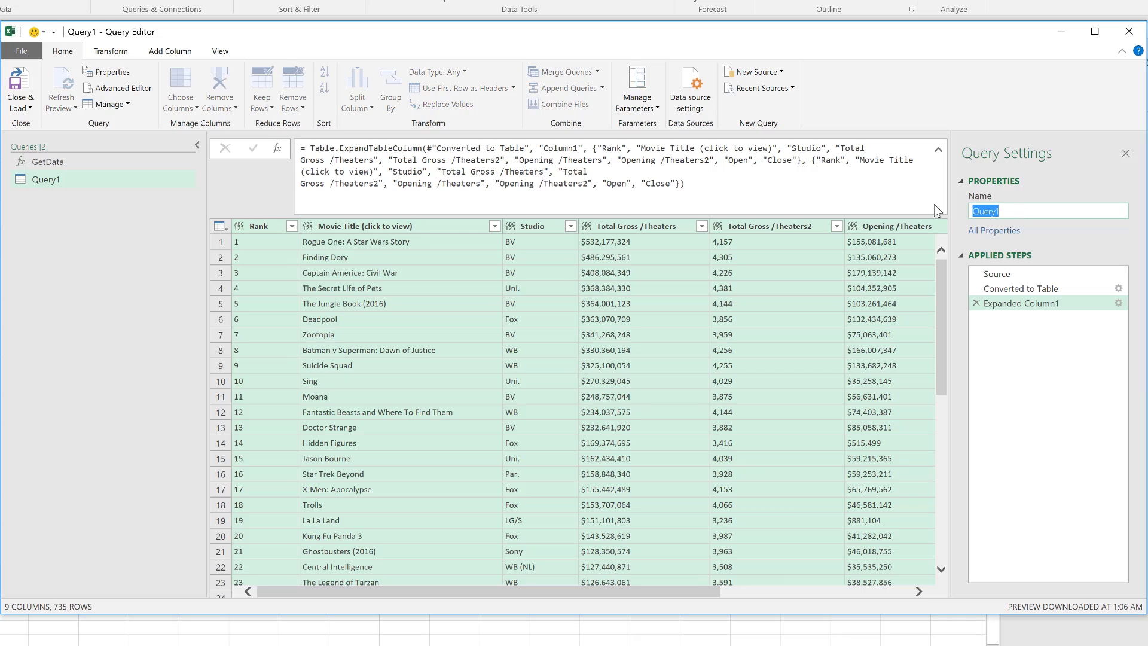
pyautogui.write('Matt2017')
pyautogui.press('Return')
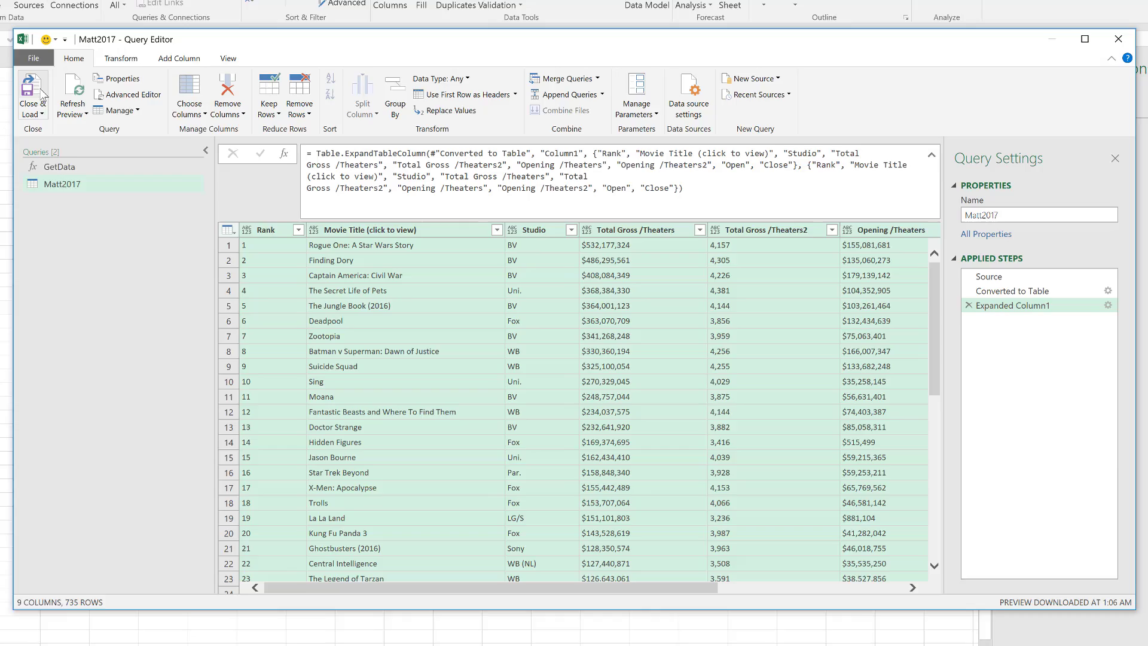
pyautogui.click(41, 92)
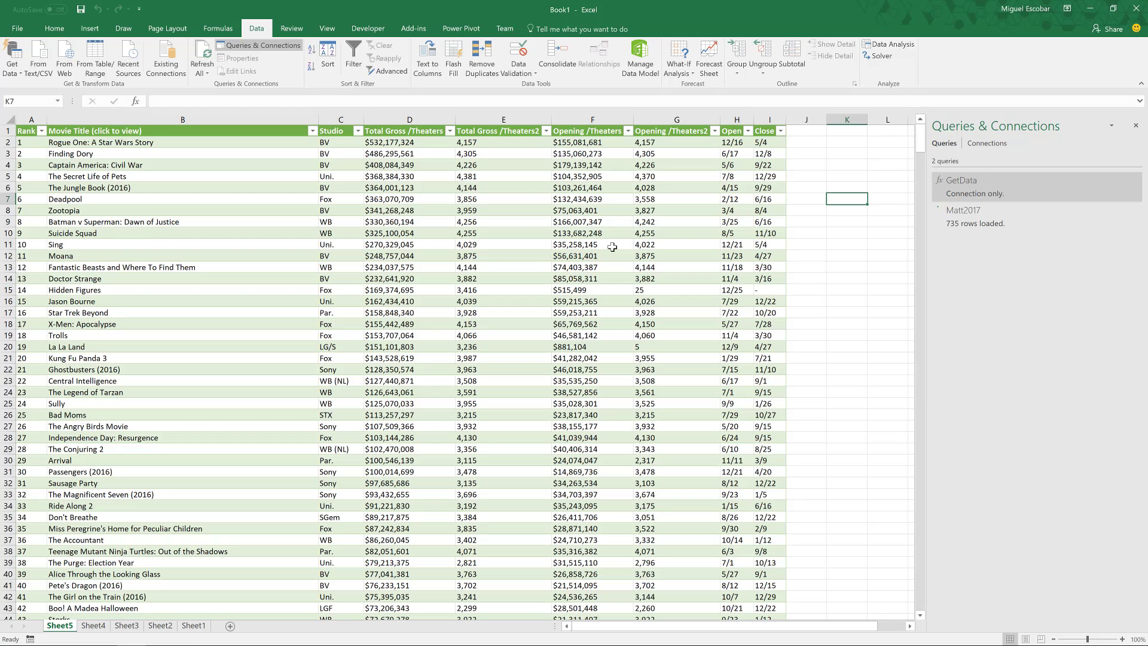
# - Examine the end of the loaded table, moving up the Rank column from its last row
pyautogui.click(520, 237)
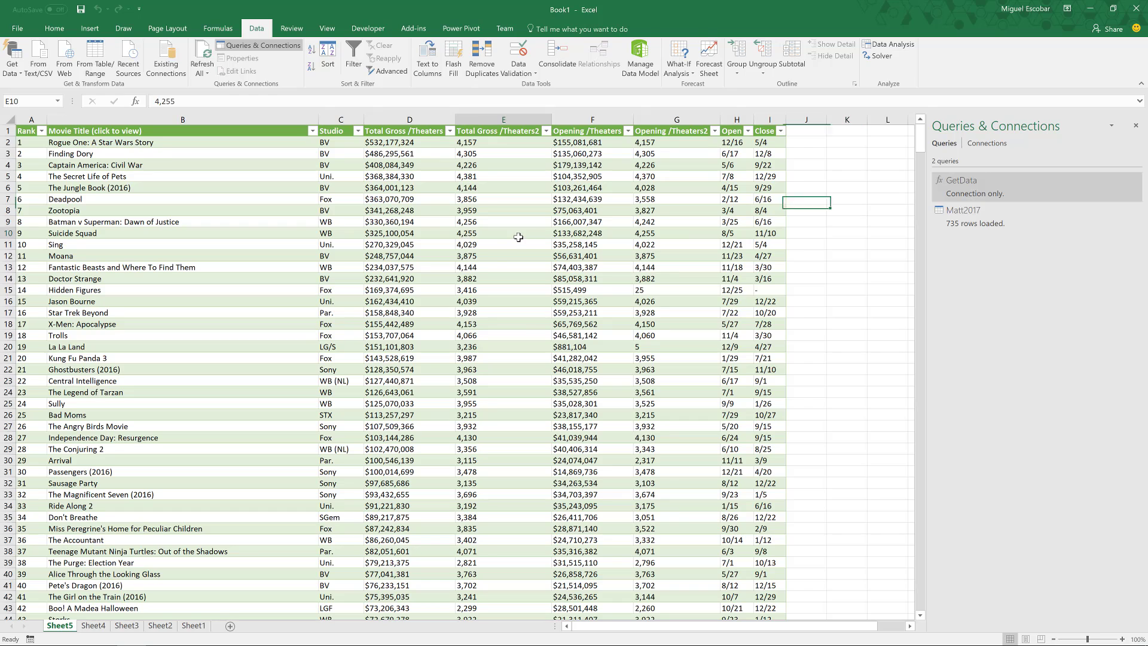
pyautogui.hotkey('ctrl', 'Down')
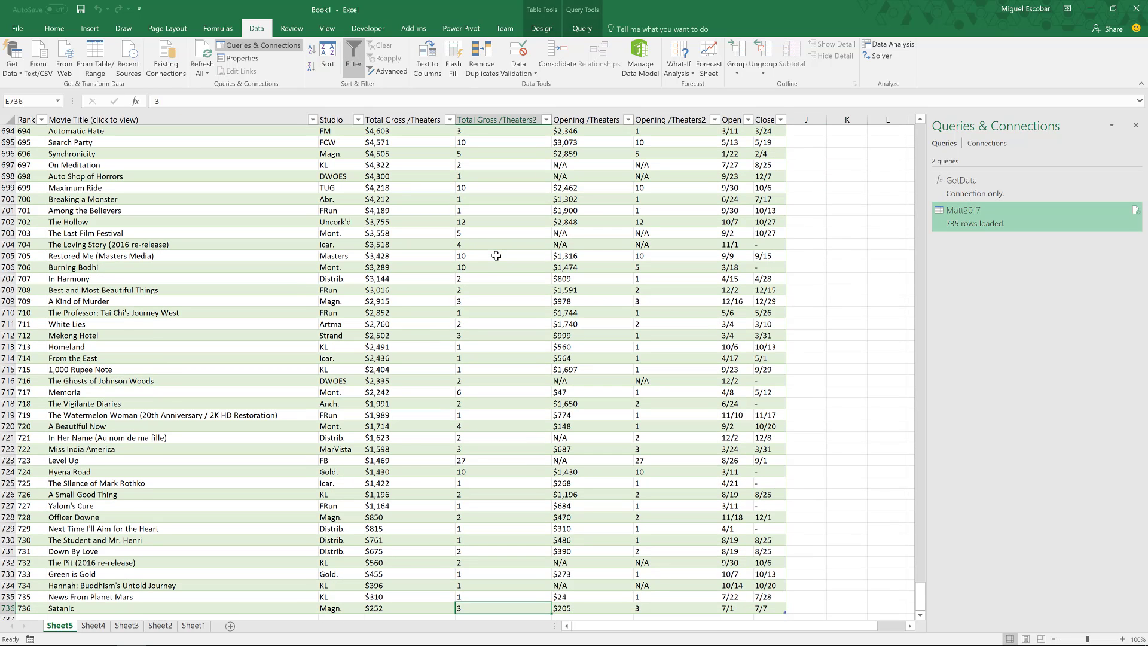
pyautogui.press('Left')
pyautogui.press('Left')
pyautogui.press('Left')
pyautogui.press('Left')
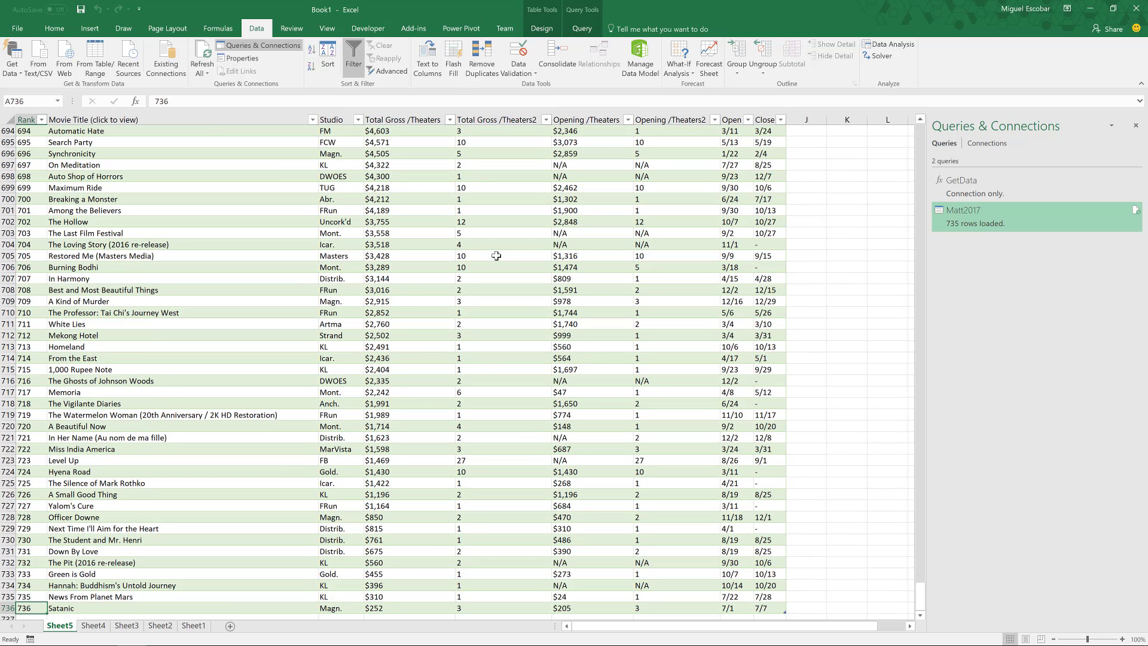
pyautogui.press('Up')
pyautogui.press('Up')
pyautogui.press('Up')
pyautogui.press('Up')
pyautogui.press('Up')
pyautogui.press('Up')
pyautogui.press('Up')
pyautogui.press('Up')
pyautogui.press('Up')
pyautogui.press('Up')
pyautogui.press('Up')
pyautogui.press('Up')
pyautogui.press('Up')
pyautogui.press('Up')
pyautogui.press('Up')
pyautogui.press('Up')
pyautogui.press('Up')
pyautogui.press('Up')
pyautogui.press('Up')
pyautogui.press('Up')
pyautogui.press('Up')
pyautogui.press('Up')
pyautogui.press('Up')
pyautogui.press('Up')
pyautogui.press('Up')
pyautogui.press('Up')
pyautogui.press('Up')
pyautogui.press('Up')
pyautogui.press('Up')
pyautogui.press('Up')
pyautogui.press('Up')
pyautogui.press('Up')
pyautogui.press('Up')
pyautogui.press('Up')
pyautogui.press('Up')
pyautogui.press('Up')
pyautogui.press('Up')
pyautogui.press('Up')
pyautogui.press('Up')
pyautogui.press('Up')
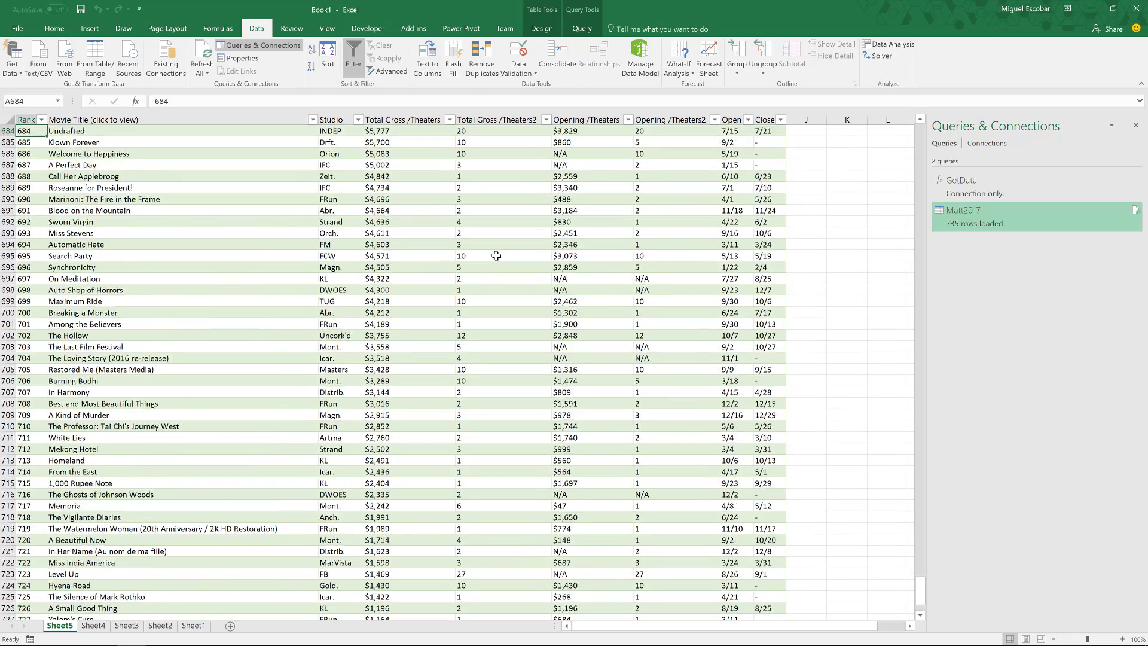
# - Examine the remaining Rank rows upward through the loaded Matt2017 table, and return to cell A1
pyautogui.press('Up')
pyautogui.press('Up')
pyautogui.press('Up')
pyautogui.press('Up')
pyautogui.press('Up')
pyautogui.press('Up')
pyautogui.press('Up')
pyautogui.press('Up')
pyautogui.press('Up')
pyautogui.press('Up')
pyautogui.press('Up')
pyautogui.press('Up')
pyautogui.press('Up')
pyautogui.press('Up')
pyautogui.press('Up')
pyautogui.press('Up')
pyautogui.press('Up')
pyautogui.press('Up')
pyautogui.press('Up')
pyautogui.press('Up')
pyautogui.press('Up')
pyautogui.press('Up')
pyautogui.press('Up')
pyautogui.press('Up')
pyautogui.press('Up')
pyautogui.press('Up')
pyautogui.press('Up')
pyautogui.press('Up')
pyautogui.press('Up')
pyautogui.press('Up')
pyautogui.press('Up')
pyautogui.press('Up')
pyautogui.press('Up')
pyautogui.press('Up')
pyautogui.press('Up')
pyautogui.press('Up')
pyautogui.press('Up')
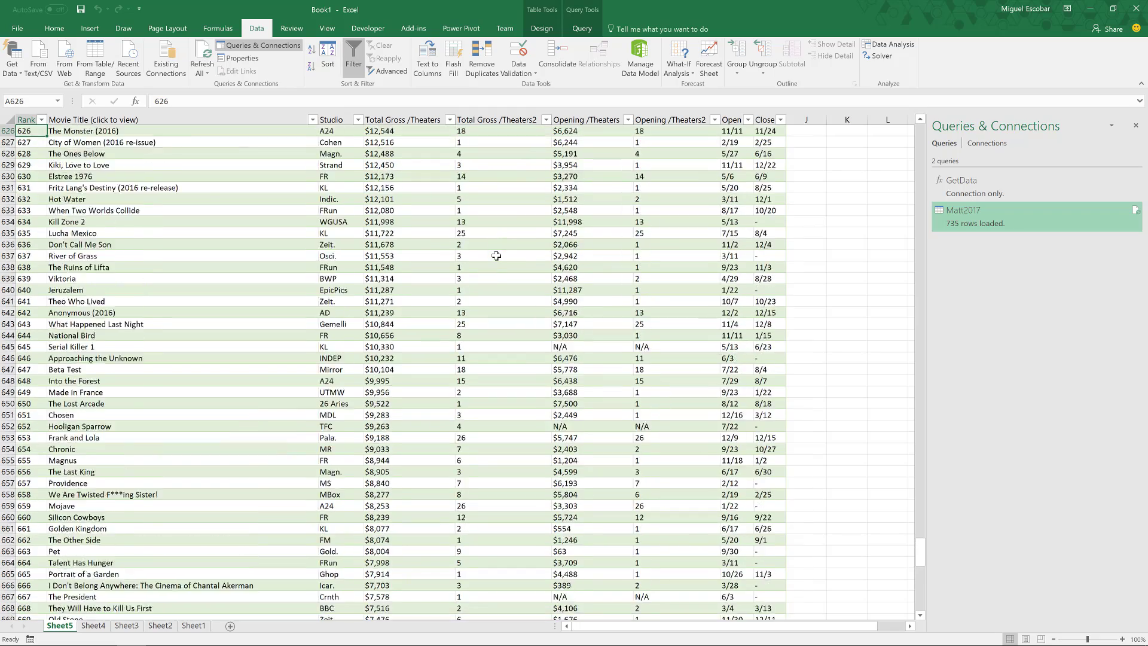
pyautogui.hotkey('ctrl', 'Home')
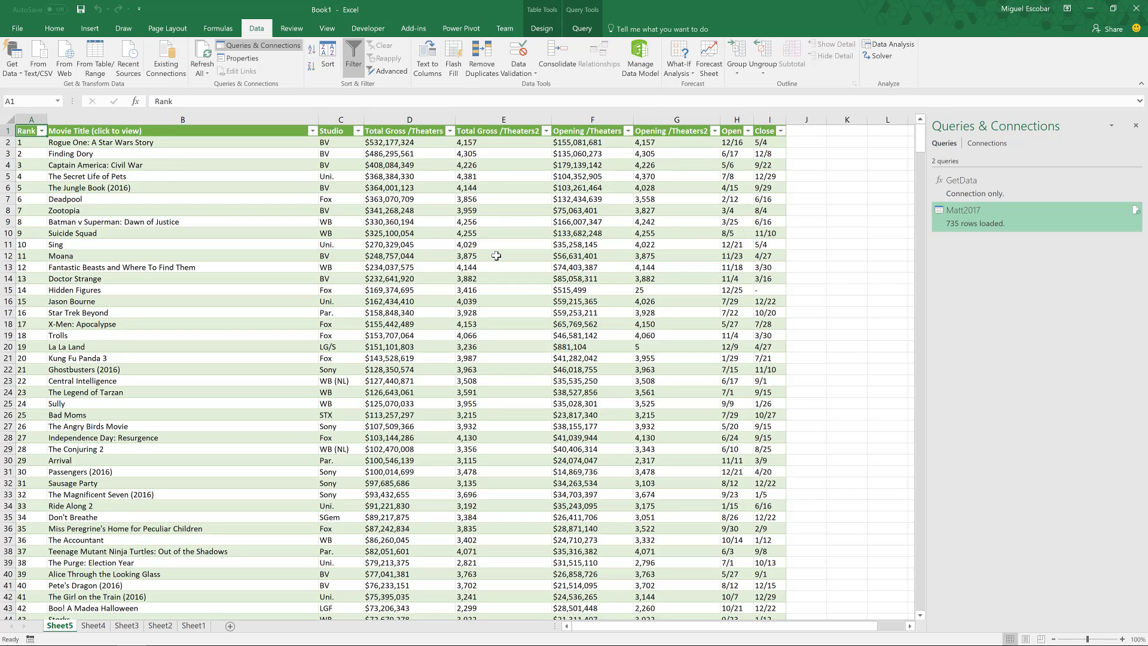
# - Open the Matt2017 query for editing, show the list of queries, and view the GetData function
pyautogui.rightClick(949, 224)
pyautogui.click(977, 255)
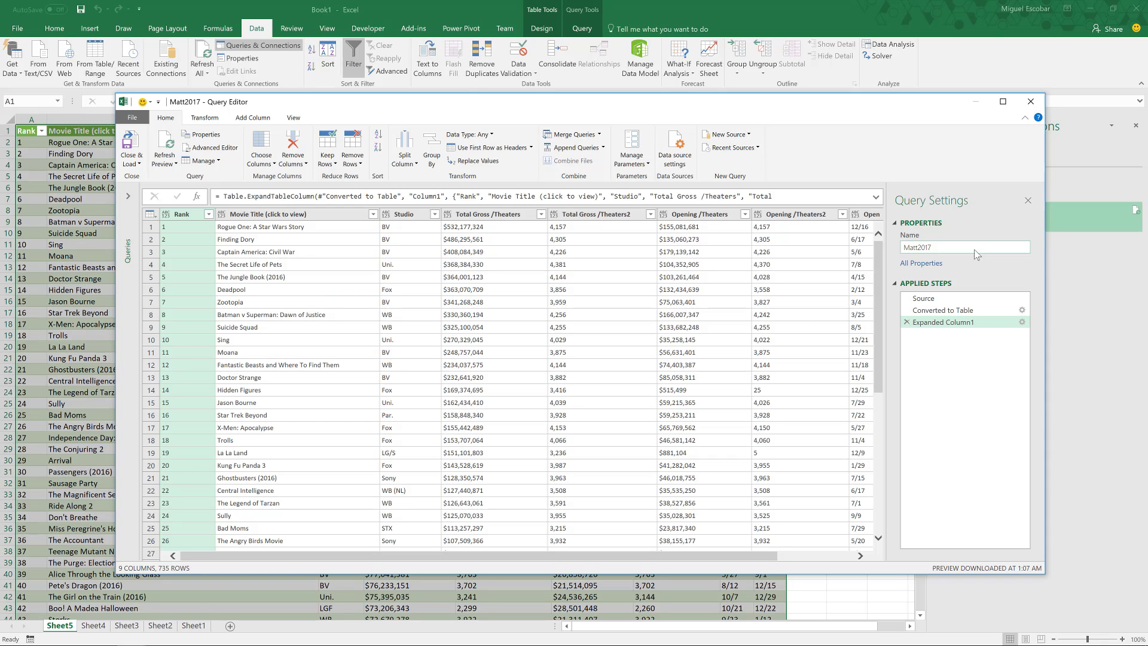
pyautogui.click(128, 197)
pyautogui.click(172, 208)
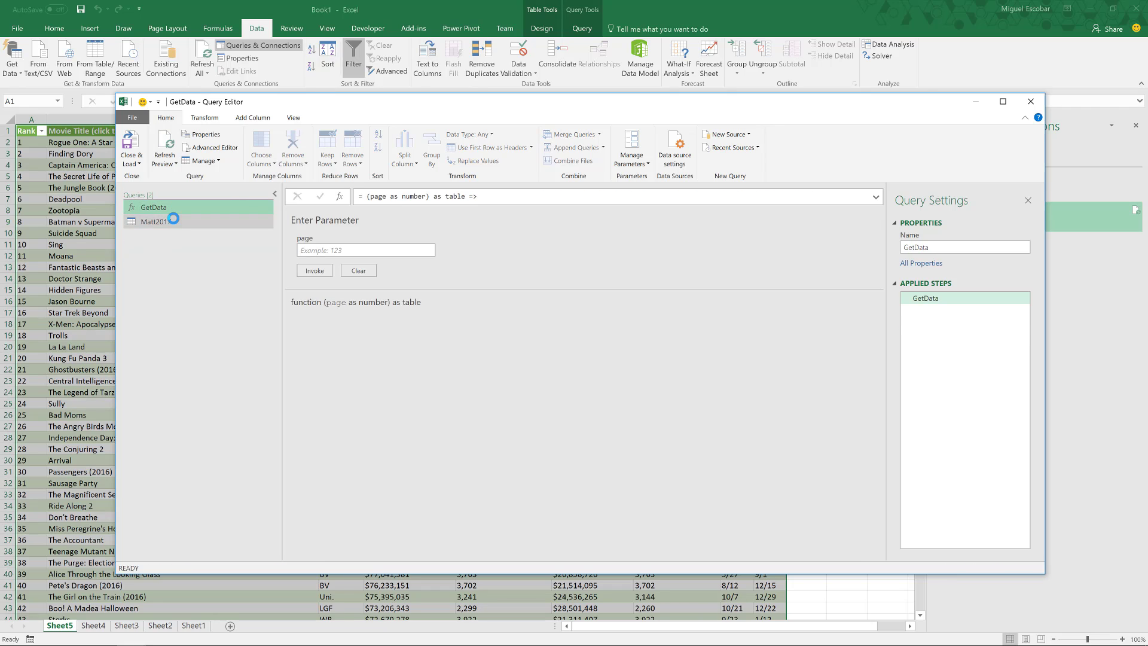
# - Return to Matt2017 and examine the complete List.Generate formula of its Source step
pyautogui.click(167, 221)
pyautogui.click(933, 298)
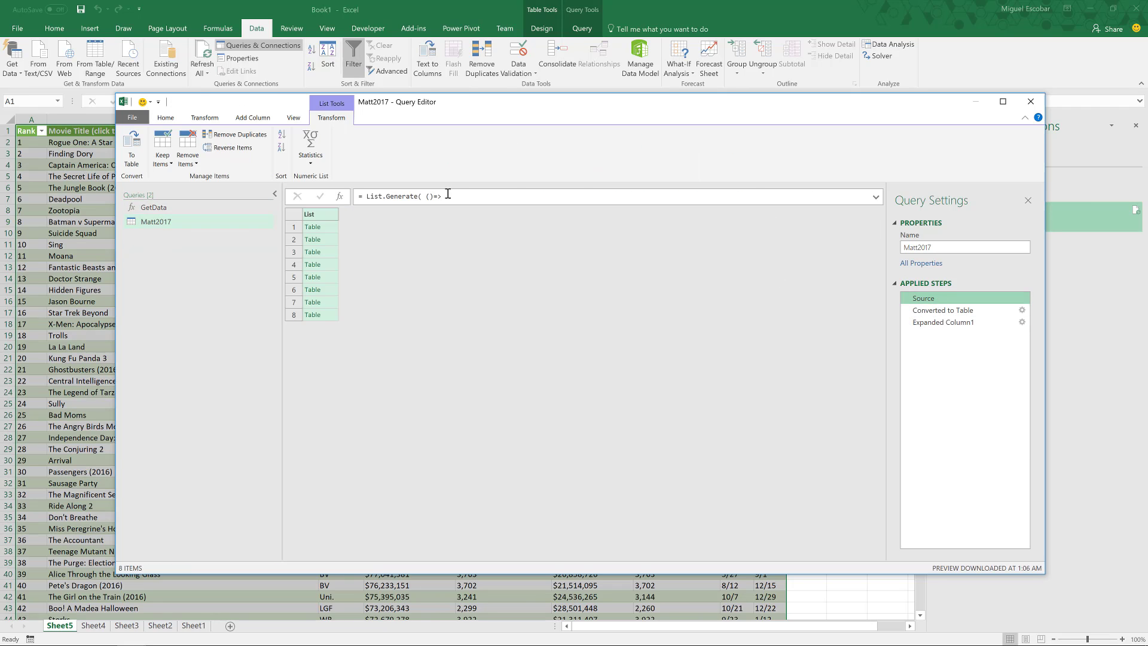
pyautogui.click(876, 197)
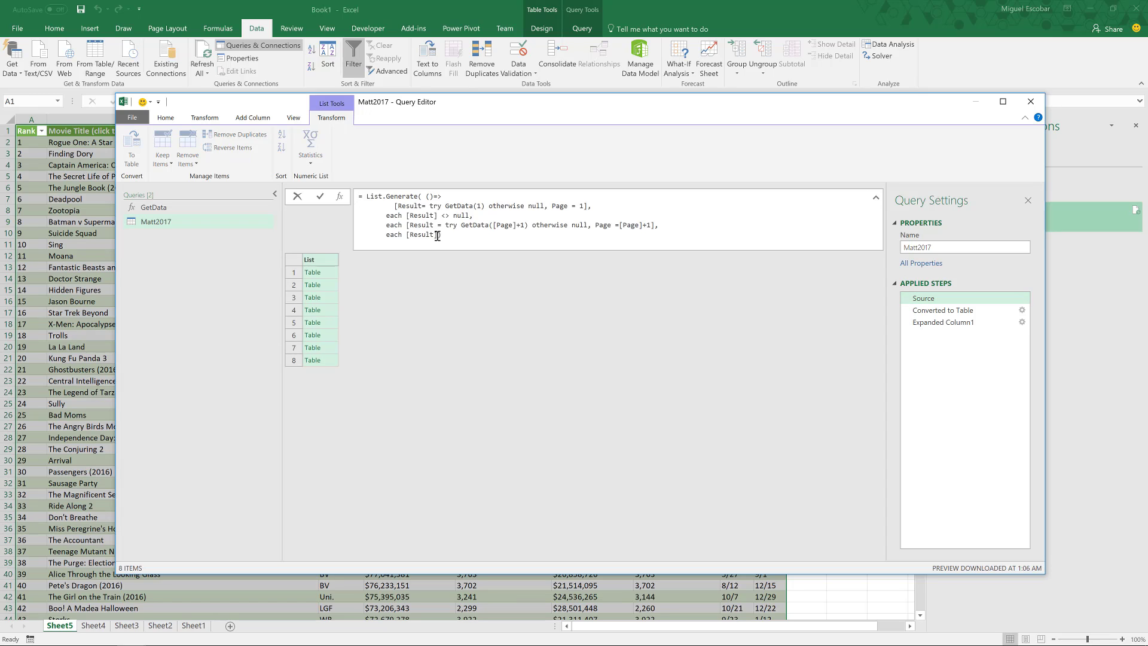